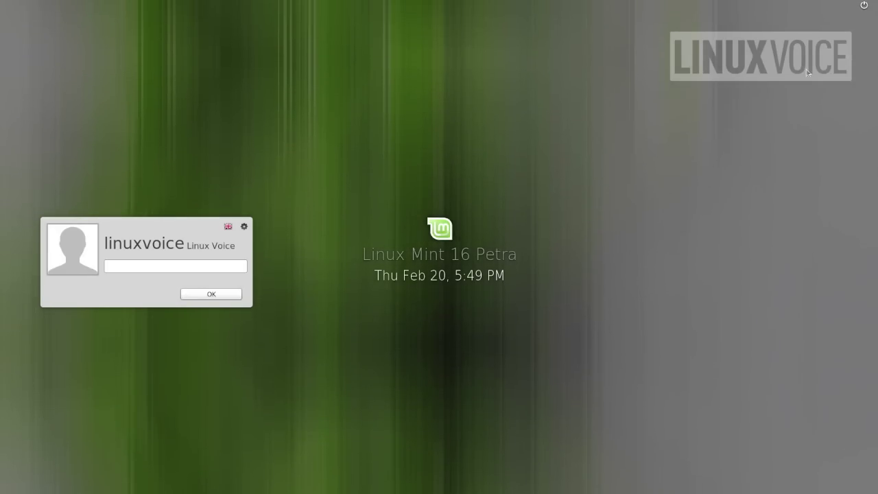
Cancel the shutdown prompt and look through the available desktop sessions
click(865, 6)
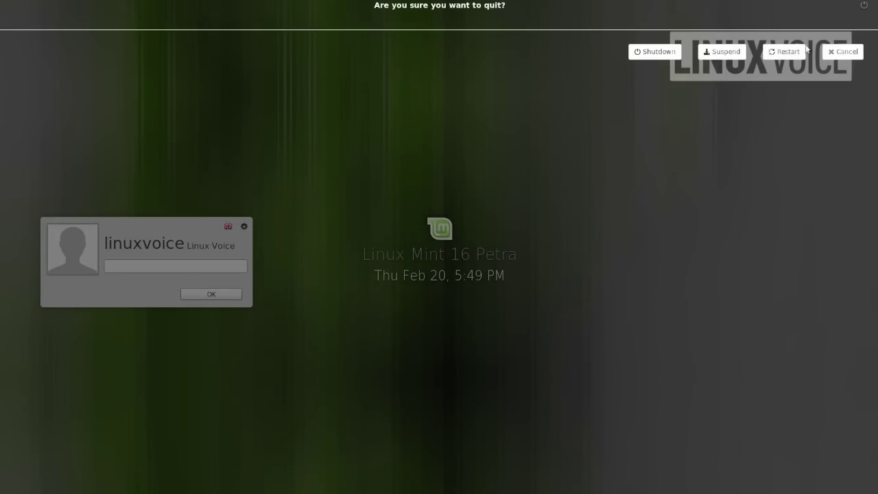
click(844, 52)
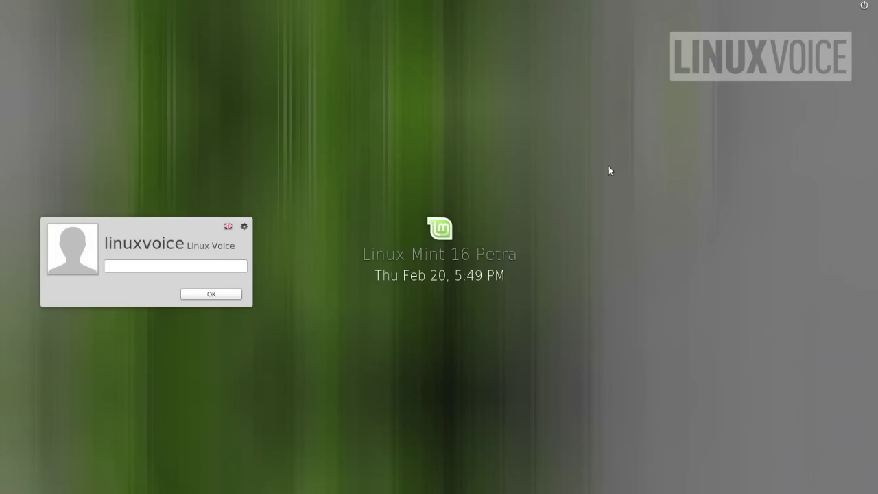
click(244, 227)
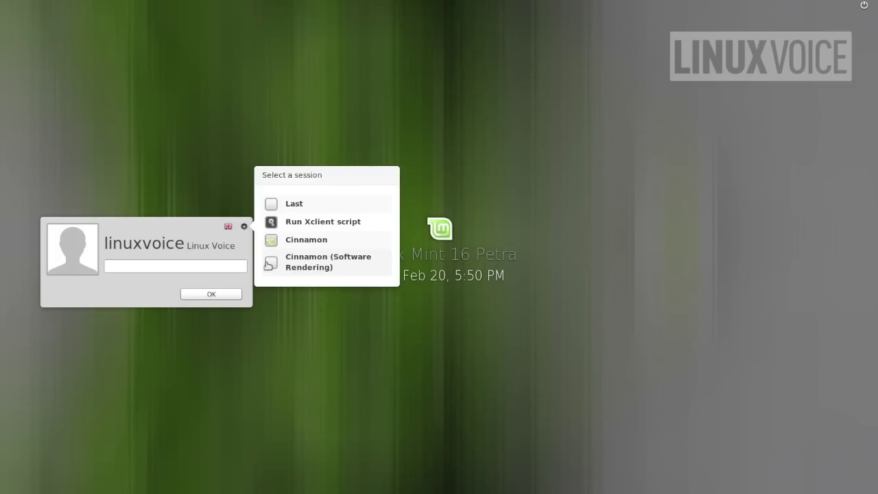
click(244, 226)
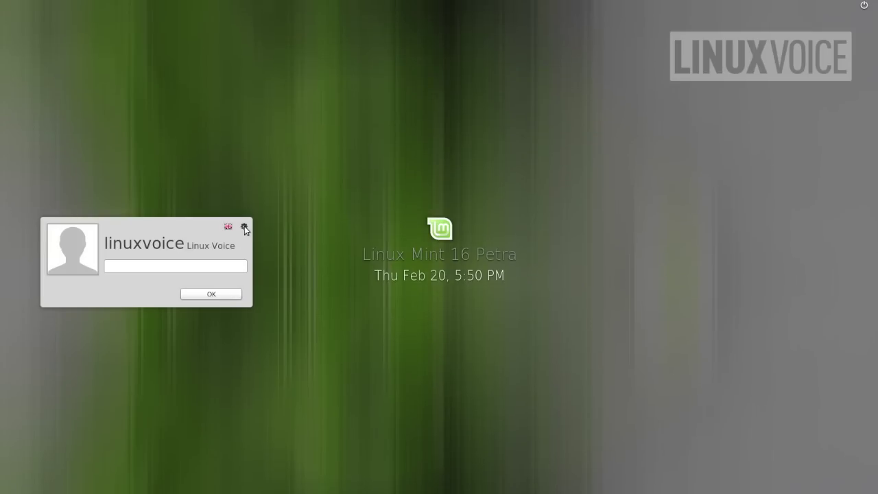
click(244, 226)
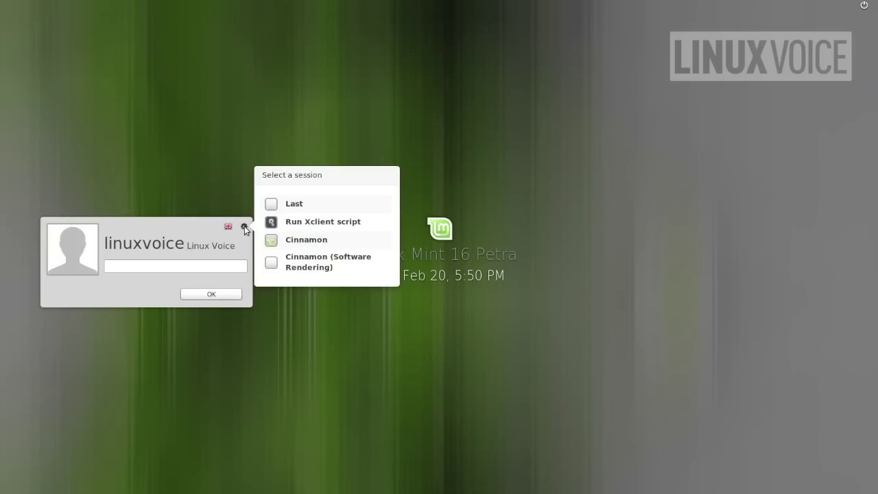
click(244, 226)
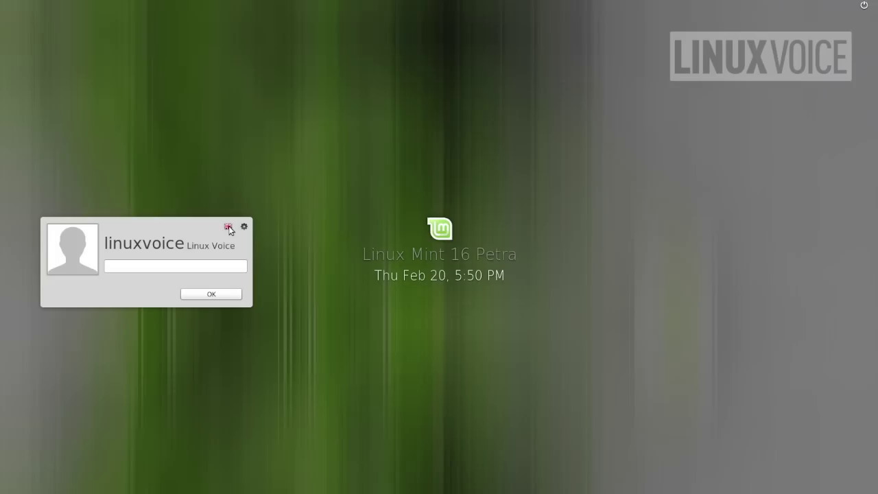
Browse the login language list, then close it without changing anything
click(229, 227)
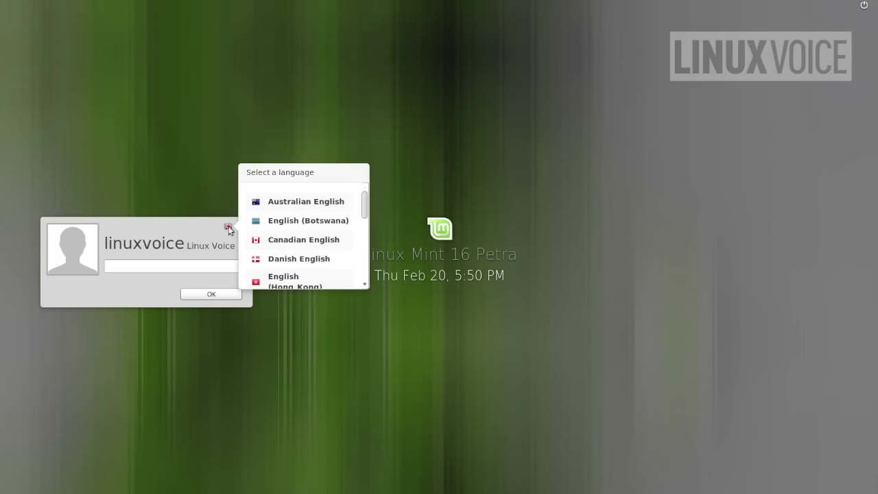
scroll(300, 237, down, 1)
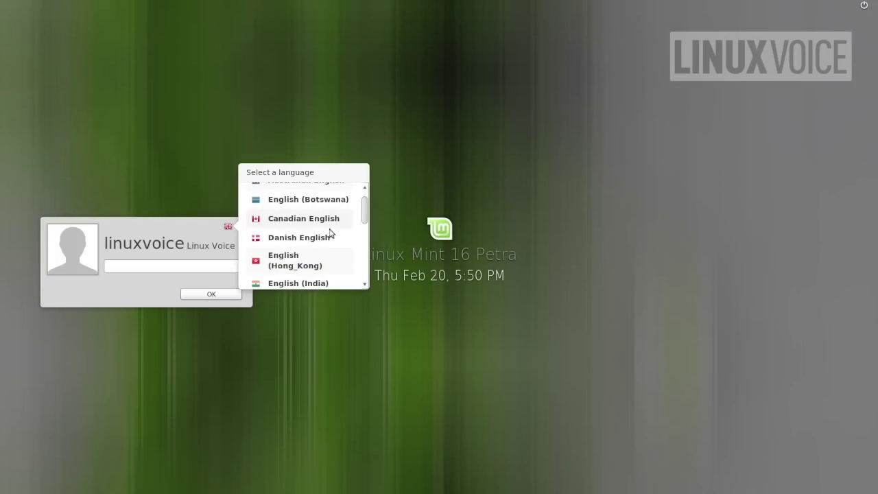
drag(367, 238, 367, 247)
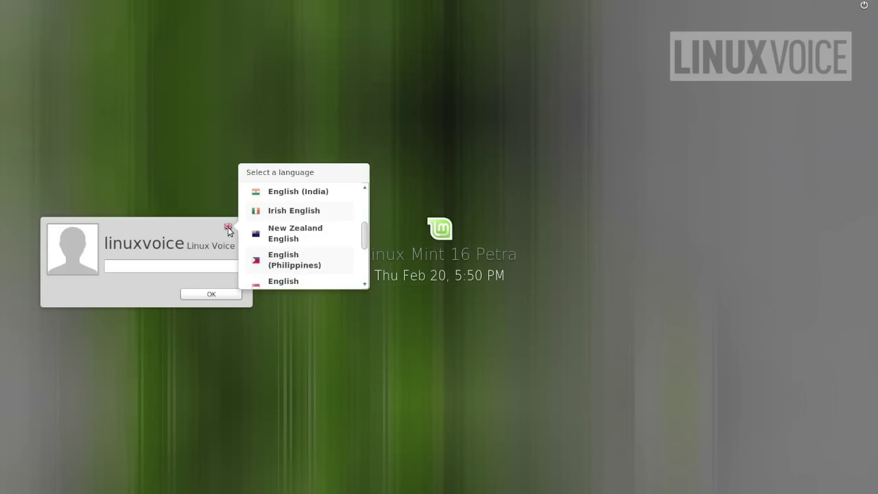
click(229, 228)
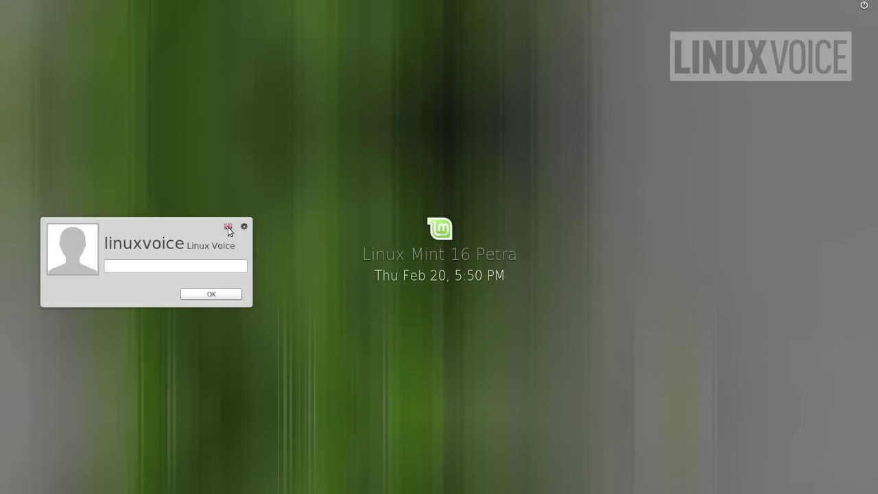
Log in with the account password, dismiss the software rendering notice, and nudge the Welcome window
click(170, 265)
text(••••••)
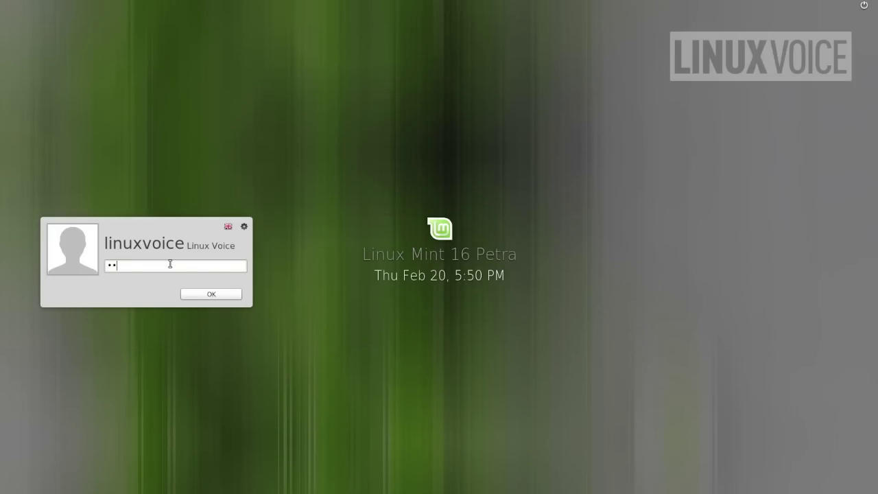
text(••)
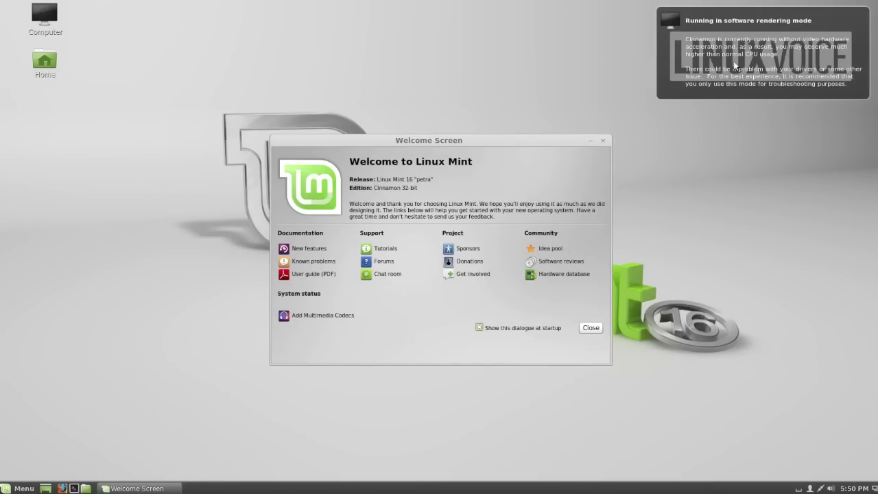
click(734, 67)
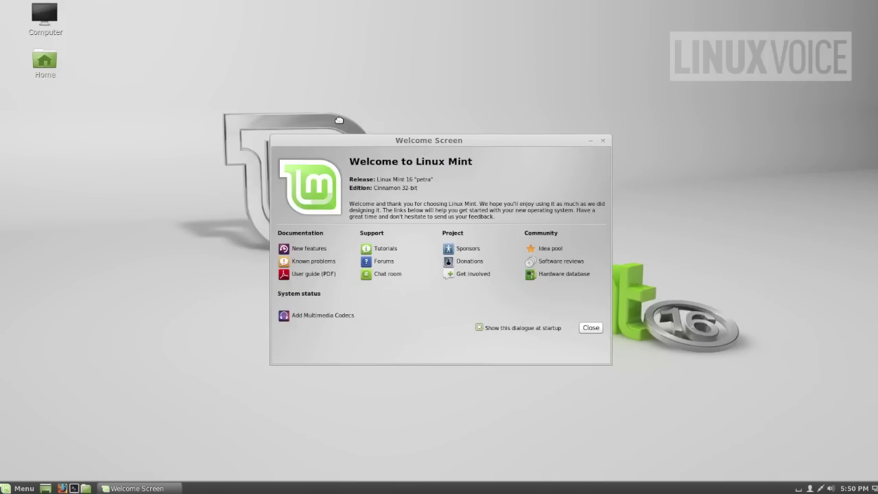
drag(430, 143, 452, 136)
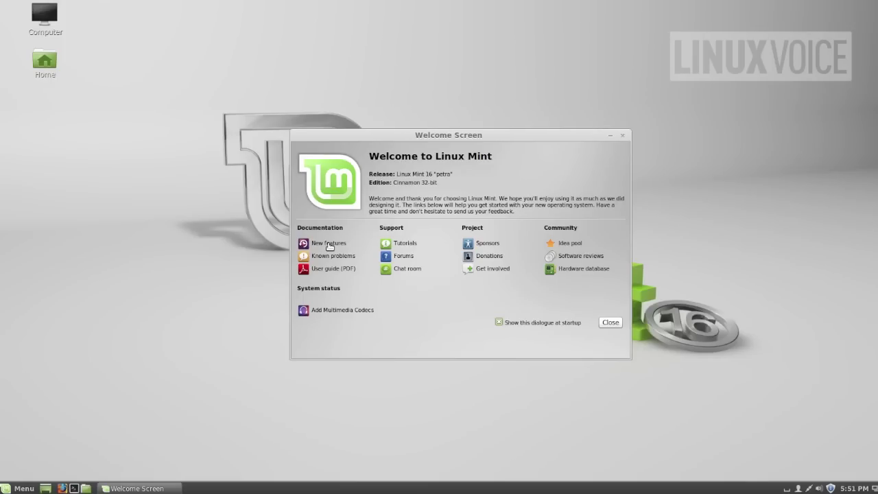
Start Add Multimedia Codecs, authenticate as administrator, and confirm installing mint-meta-codecs
click(304, 310)
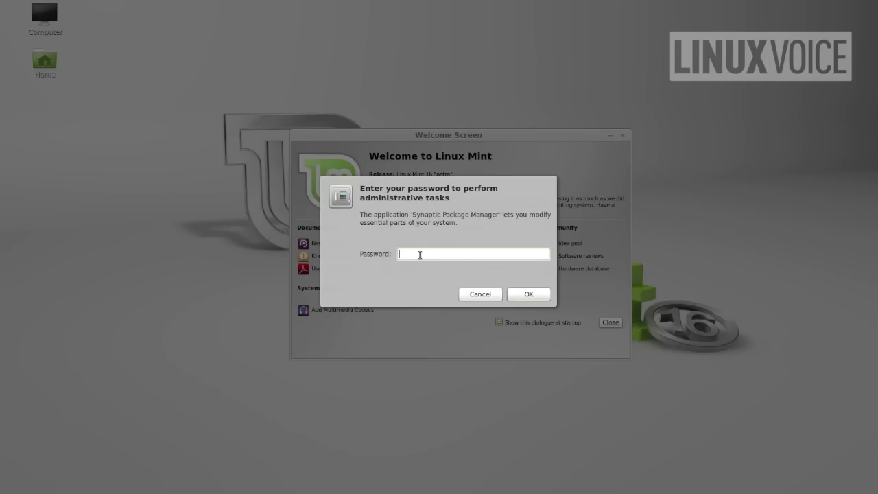
text(••••••••)
key(Return)
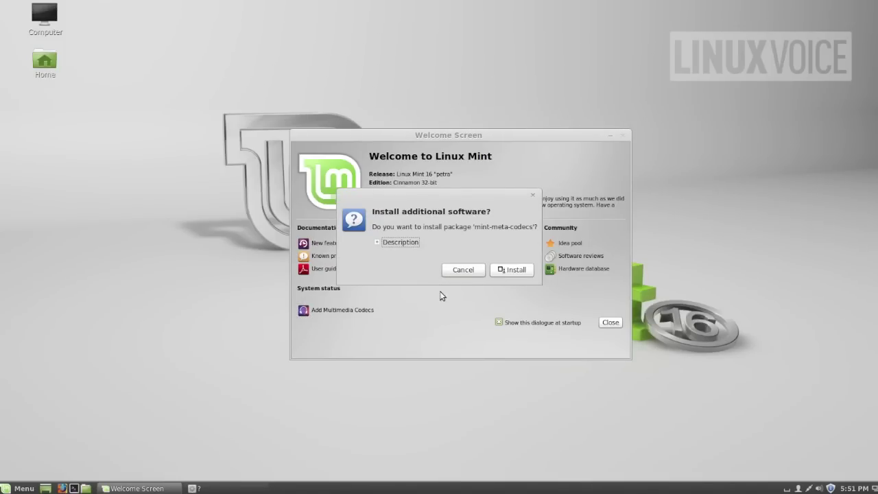
click(509, 277)
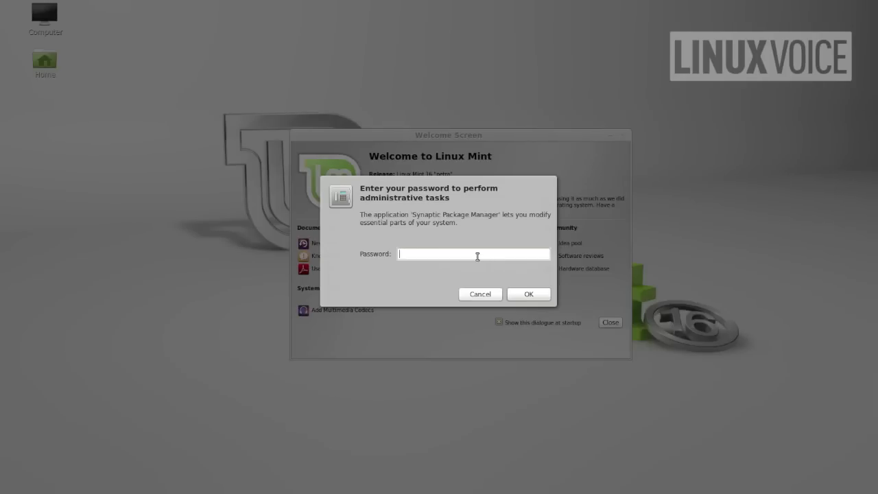
text(••••••••)
key(Return)
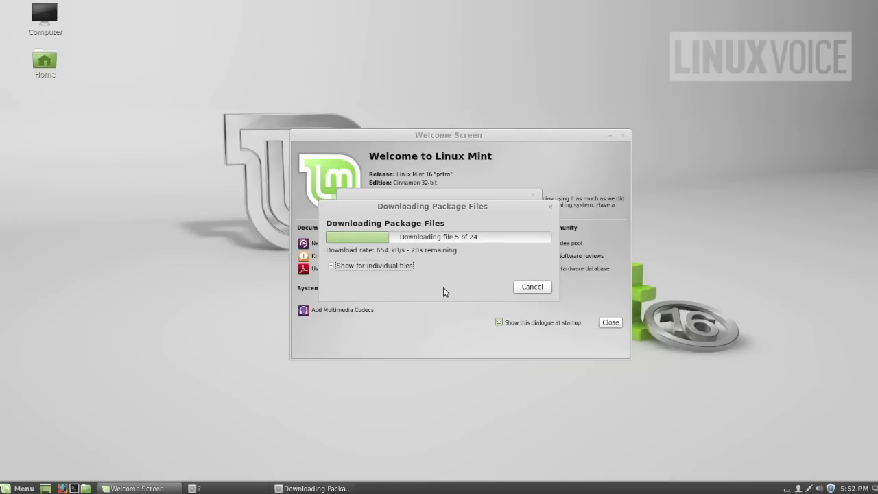
Show and then hide the per-file download progress while the codec packages install
click(378, 267)
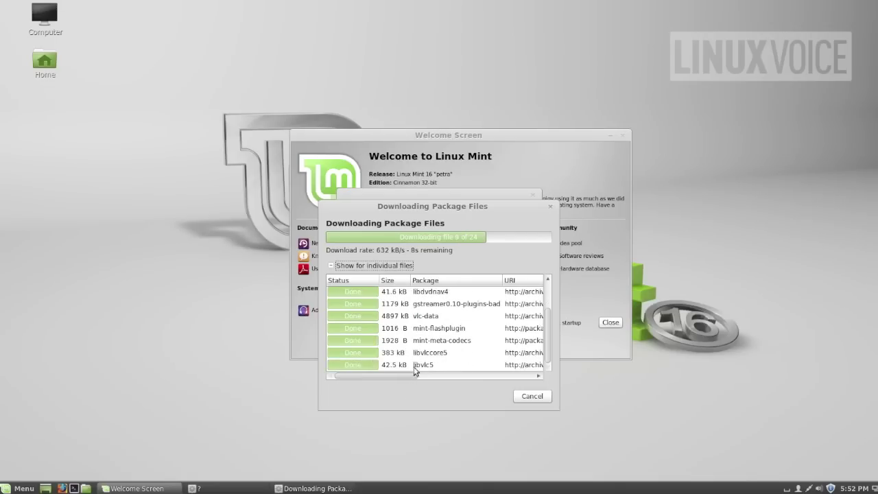
click(365, 266)
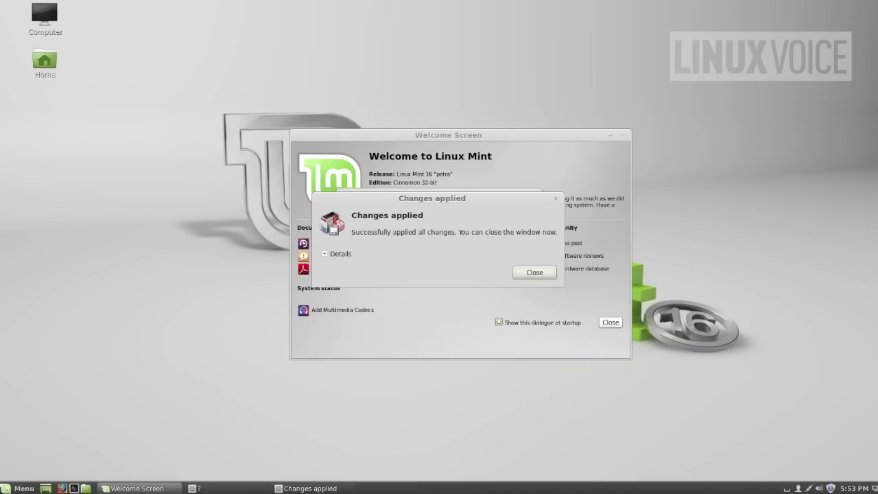
Close the Changes applied dialog and the Welcome to Linux Mint window
click(534, 273)
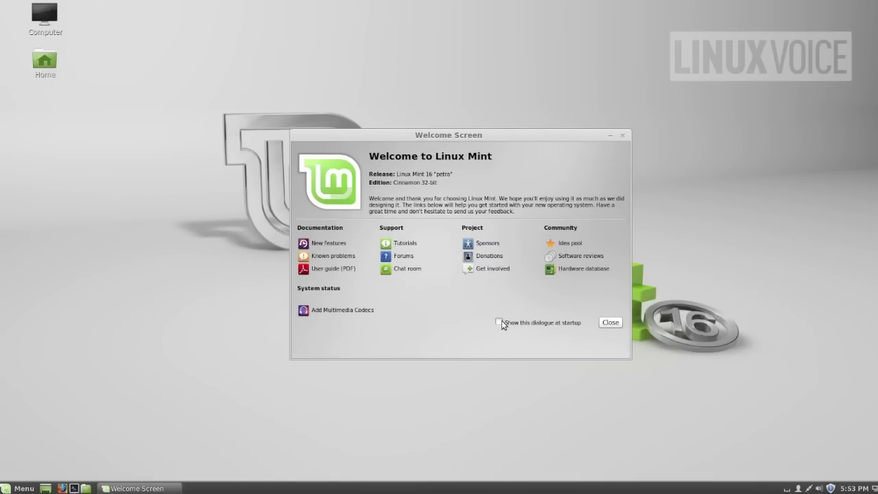
click(611, 322)
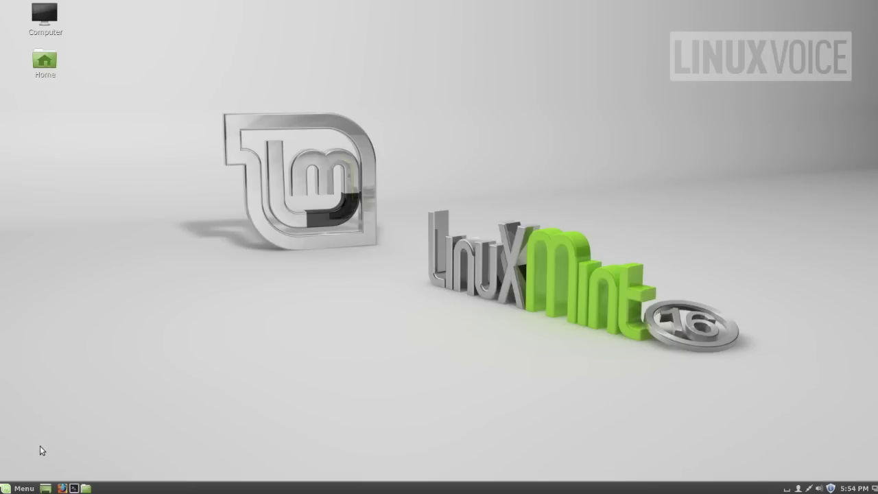
Open the Cinnamon menu and browse the Administration applications
click(23, 488)
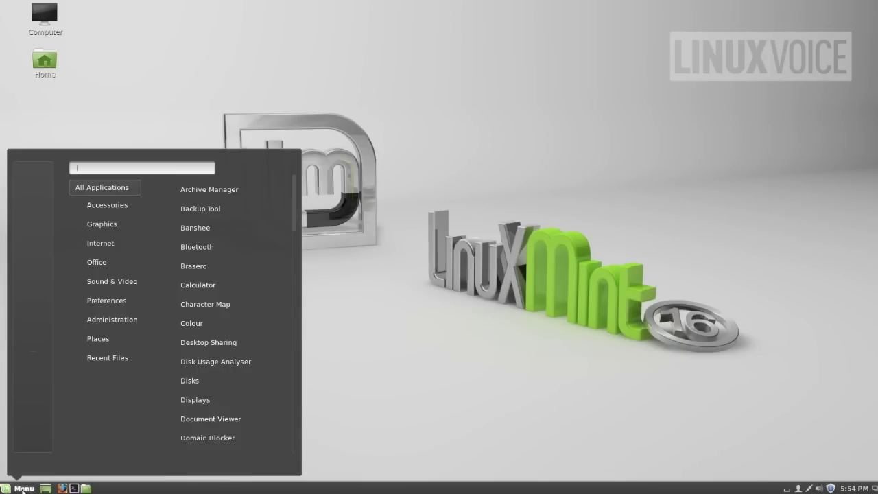
key(Down)
key(Down)
key(Down)
key(Down)
key(Down)
key(Down)
key(Down)
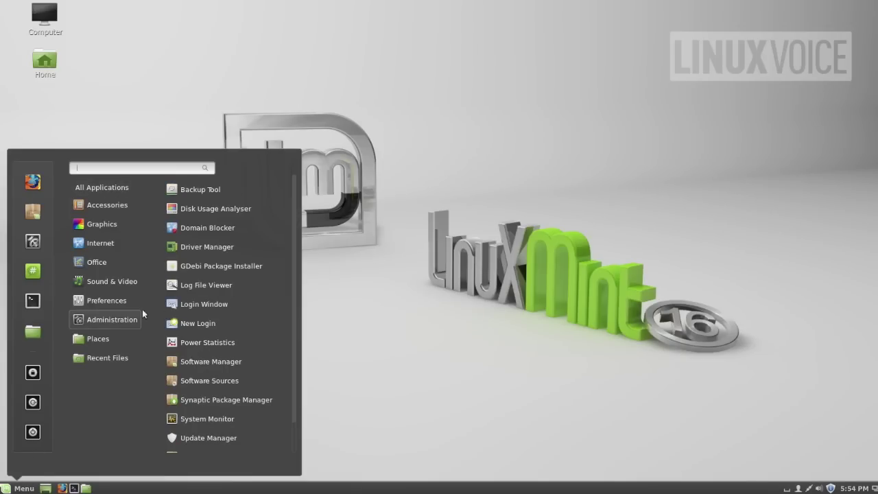
mouse_move(105, 350)
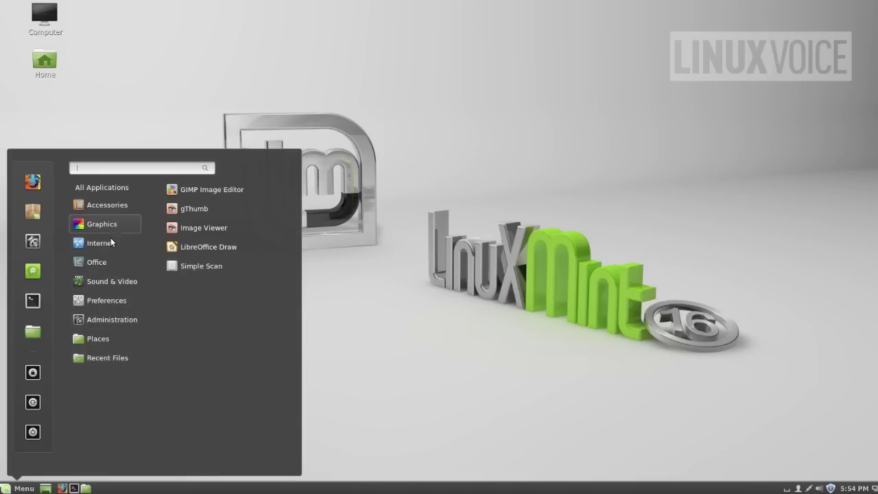
mouse_move(106, 261)
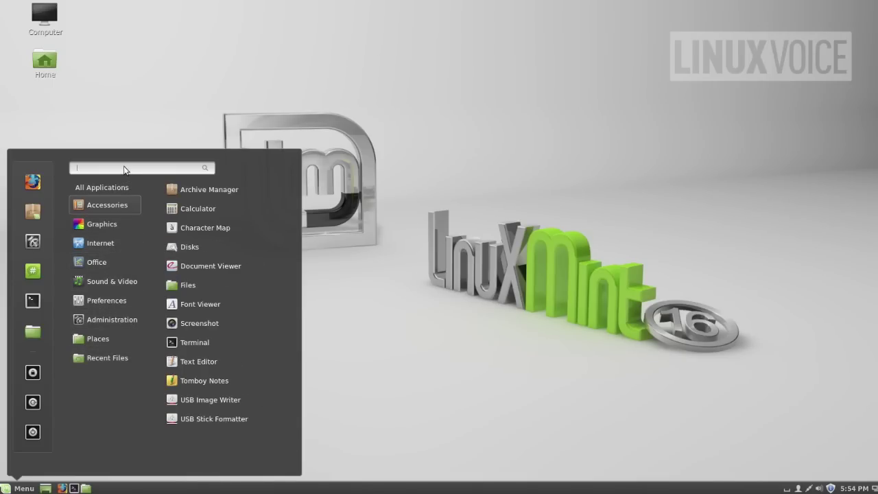
Search the menu for 'Libre', 'word' and 'edit' down to LibreOffice Writer, then close it
text(Libre)
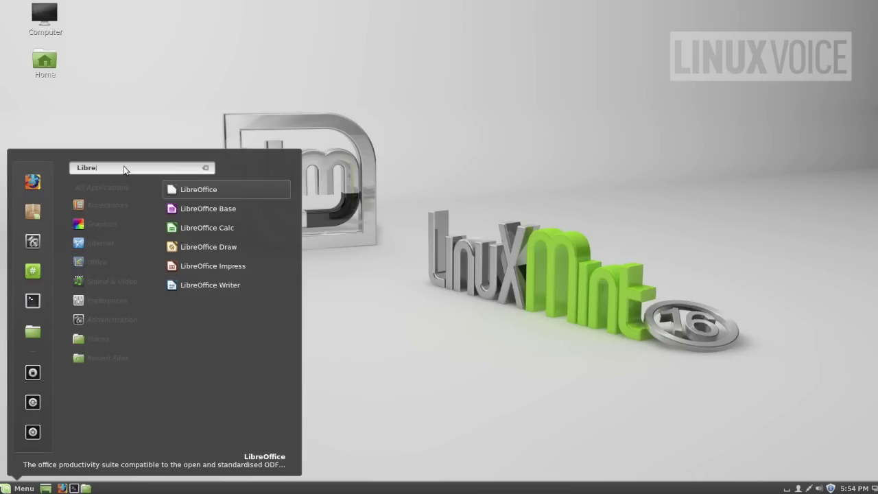
key(BackSpace)
key(BackSpace)
key(BackSpace)
key(BackSpace)
key(BackSpace)
text(word)
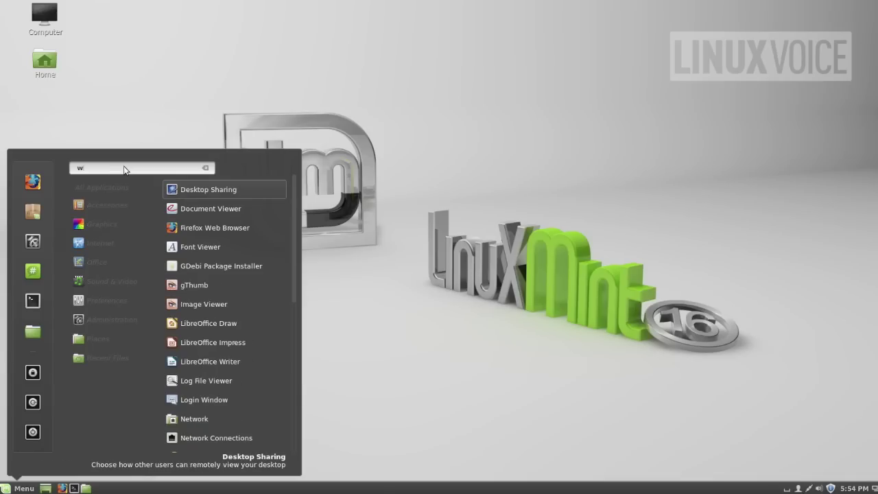
key(BackSpace)
key(BackSpace)
key(BackSpace)
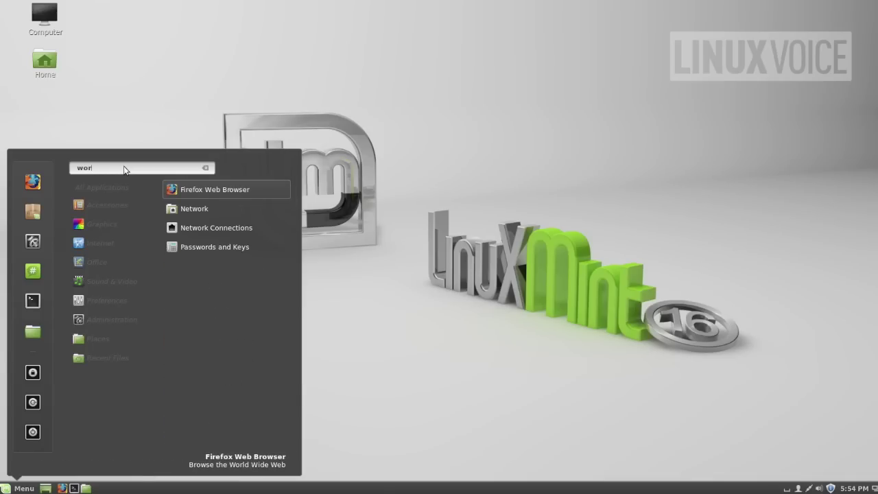
key(BackSpace)
text(edit)
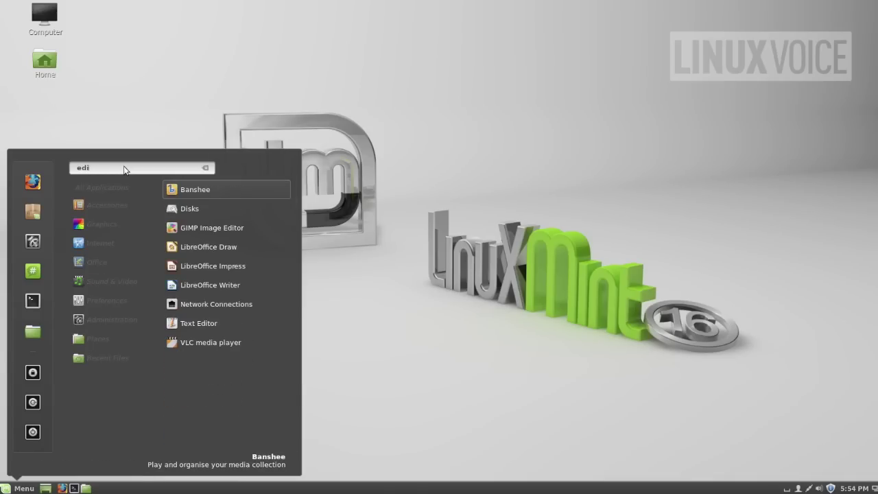
key(Down)
key(Down)
key(Down)
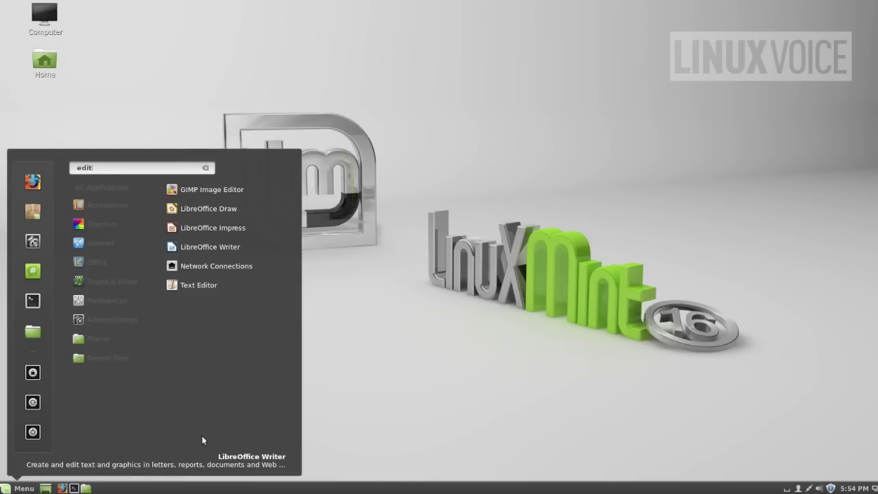
click(359, 374)
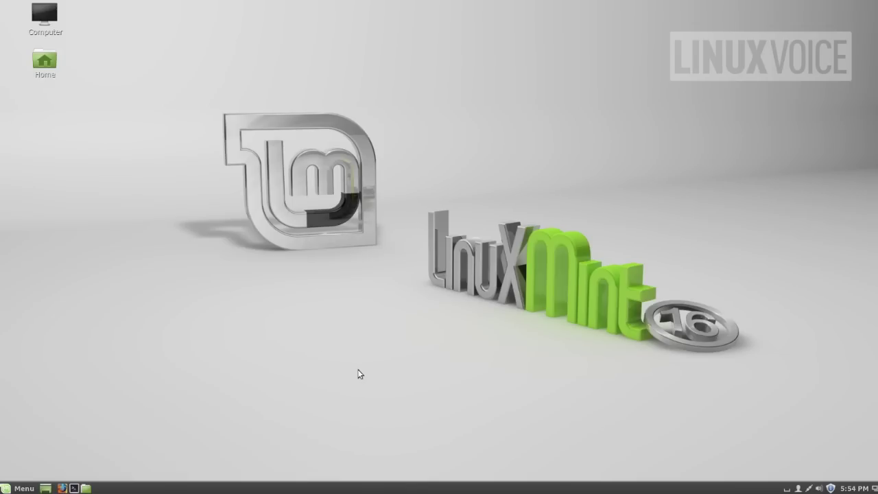
Pick the Hope wallpaper under Change Desktop Background, then open the Home desktop icon
right_click(241, 273)
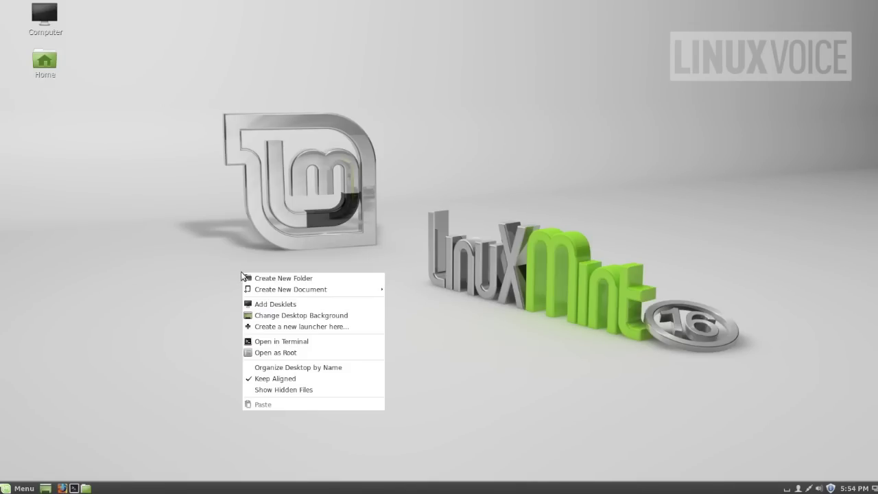
click(296, 320)
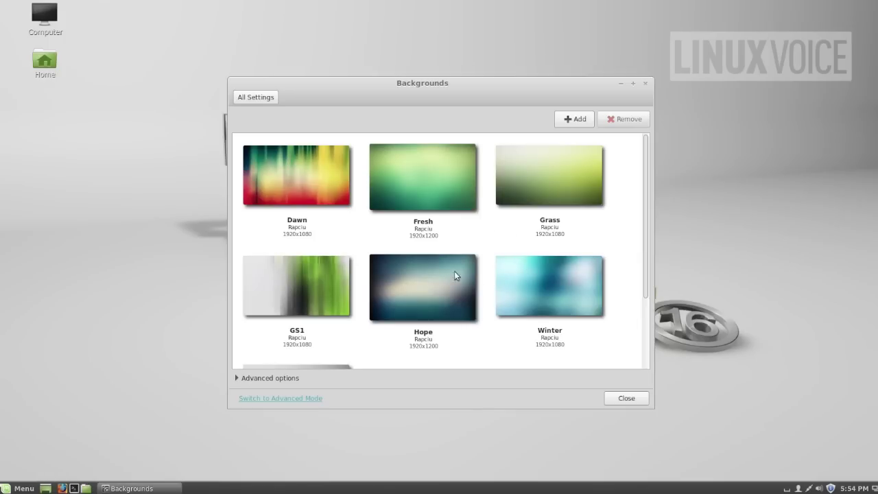
click(433, 274)
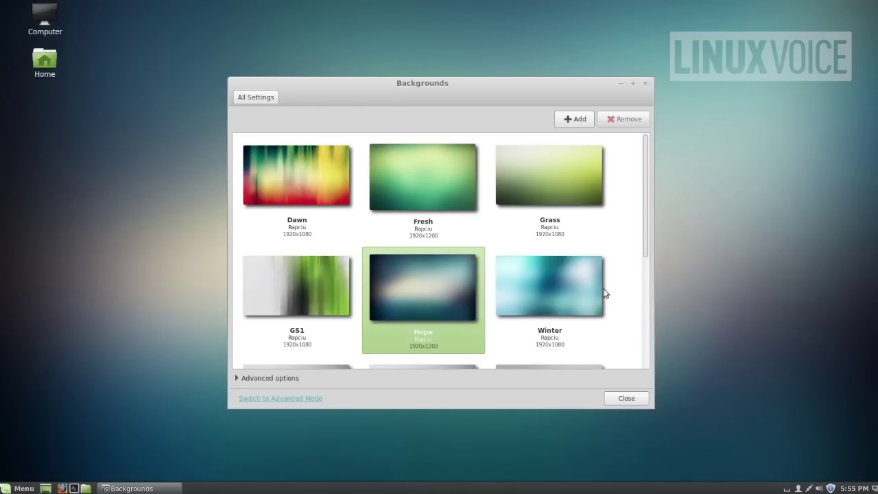
click(631, 399)
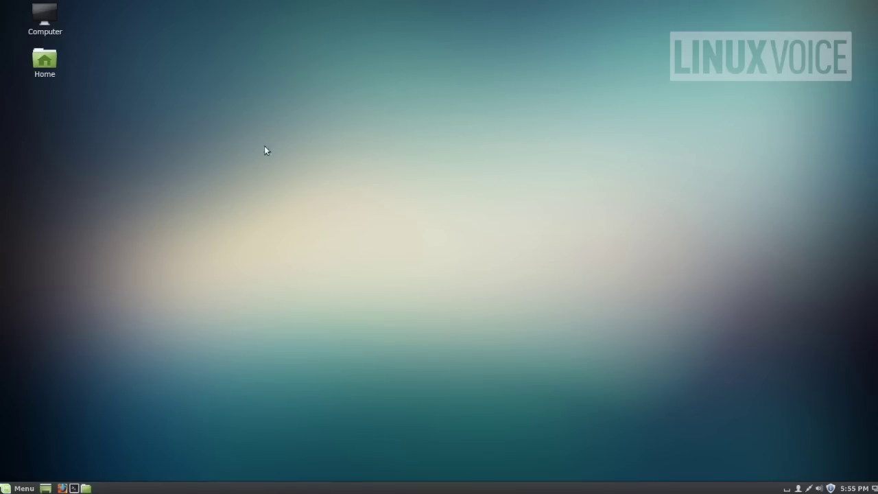
click(52, 63)
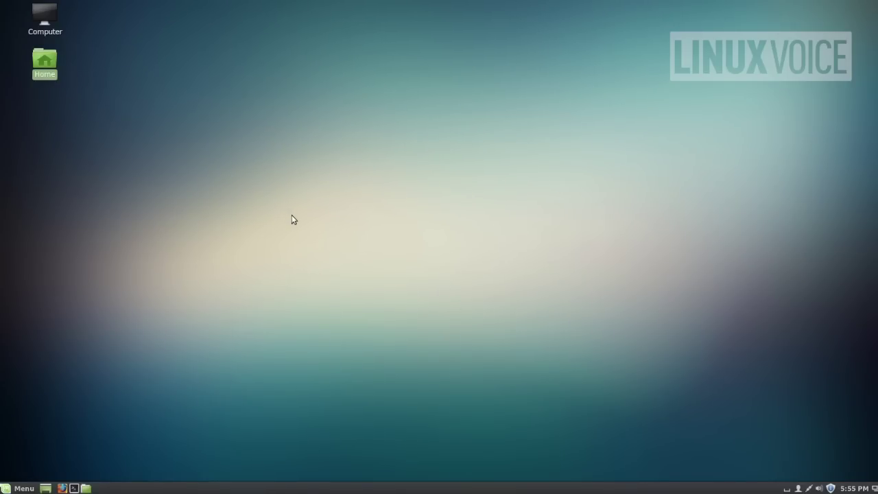
key(Return)
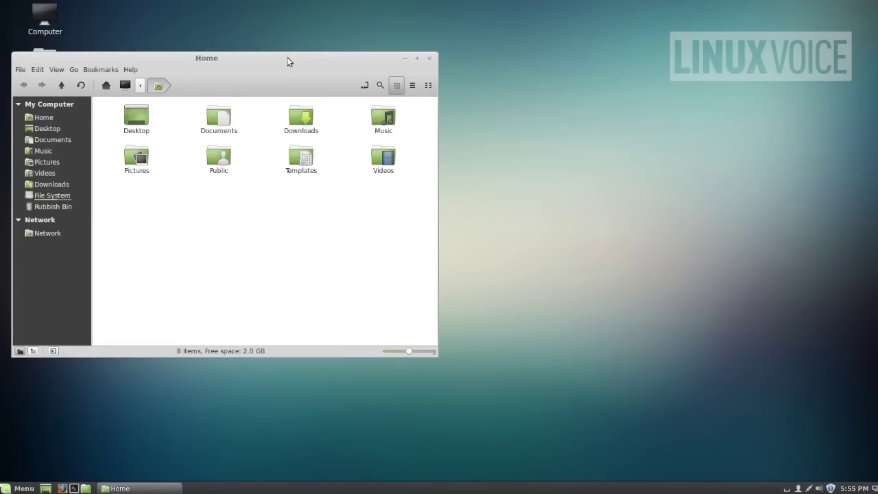
Move the Home window aside, open Computer, centre its window and go to File System
drag(288, 62, 412, 83)
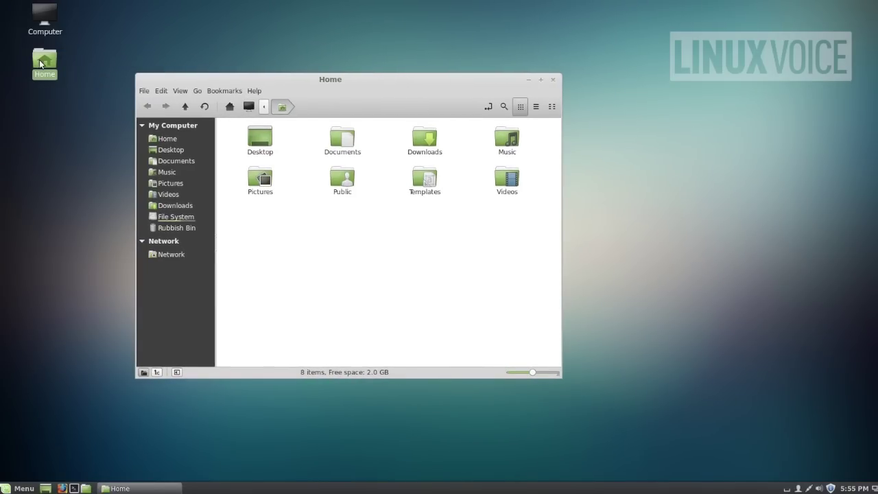
click(46, 8)
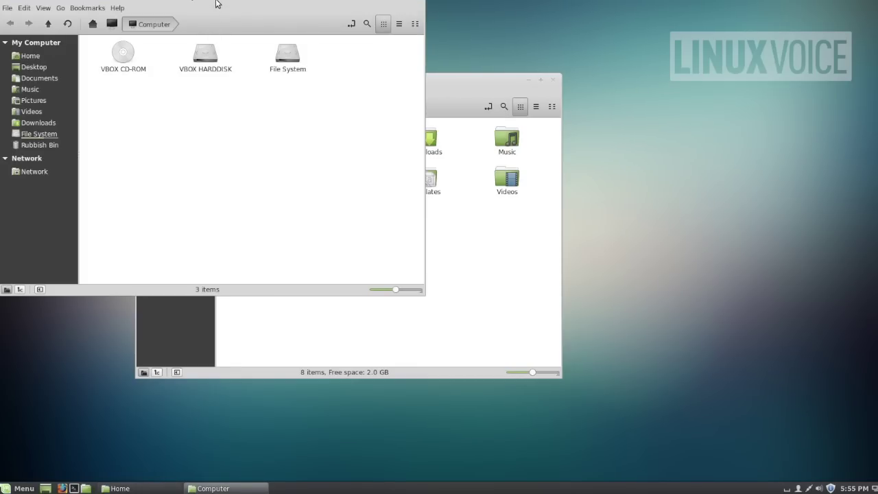
drag(215, 3, 486, 150)
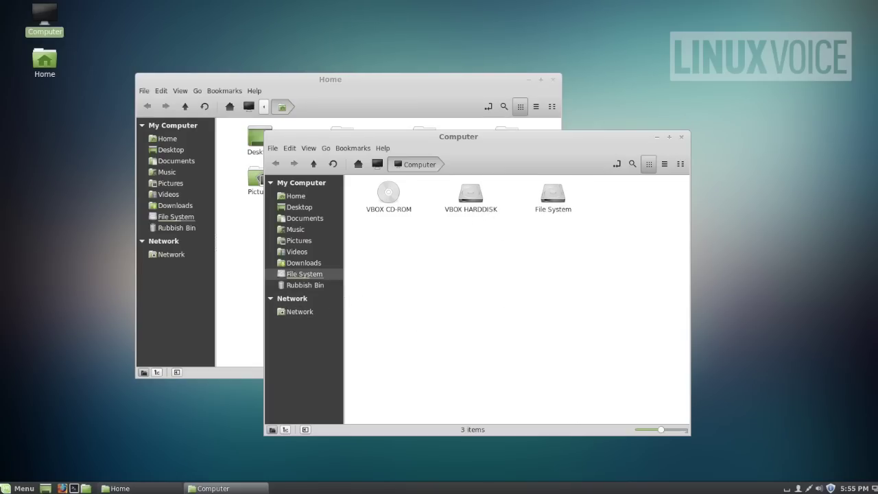
click(301, 275)
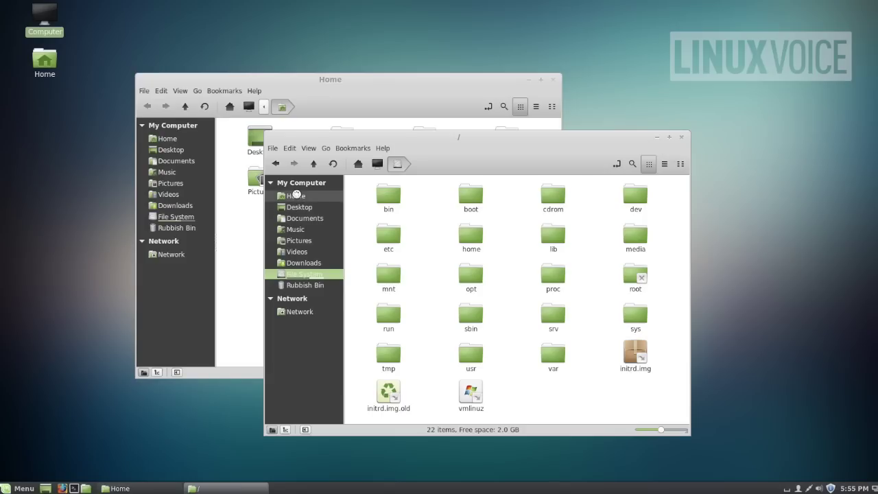
Switch the front Nemo window to Home using the sidebar
click(296, 197)
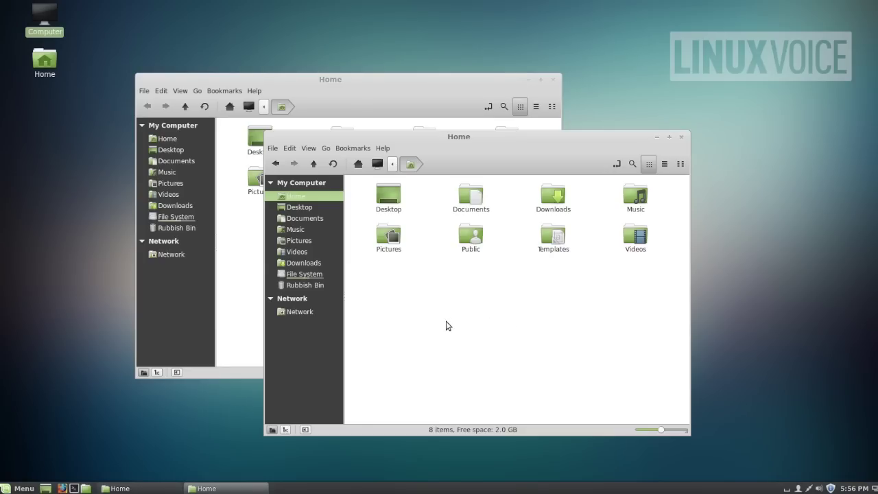
Browse File System > home > user folder and switch between list and compact views
click(308, 274)
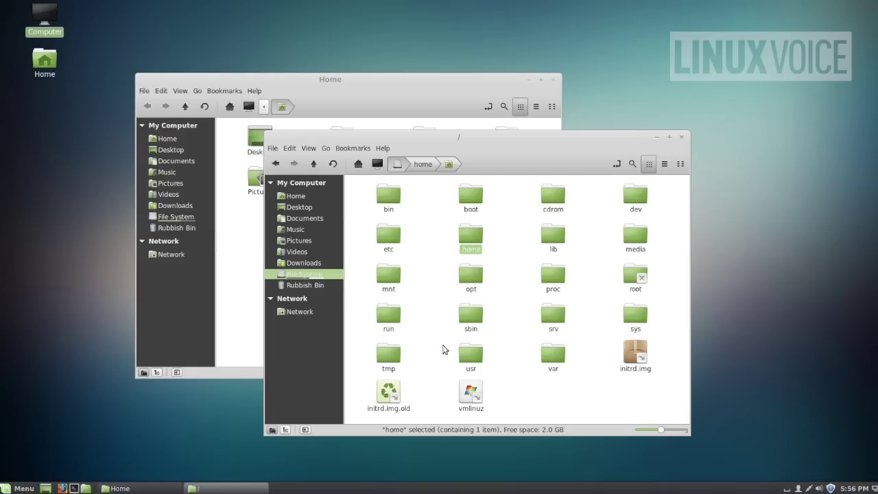
double_click(472, 236)
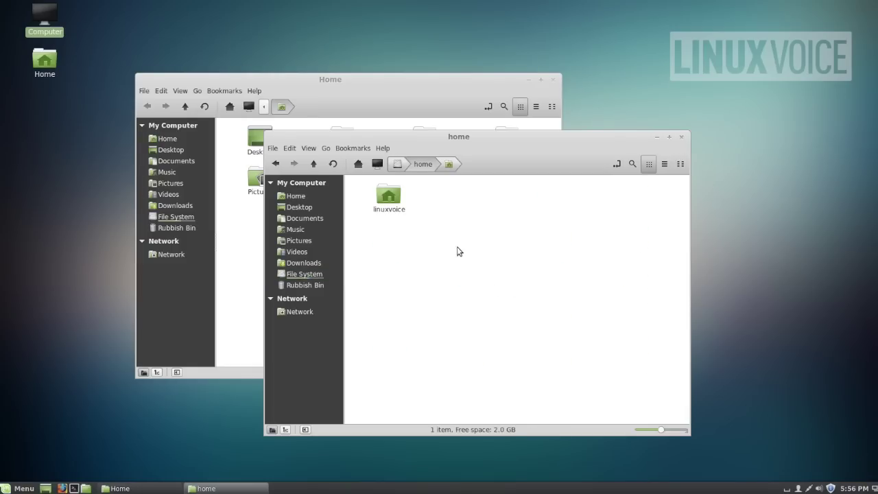
double_click(387, 197)
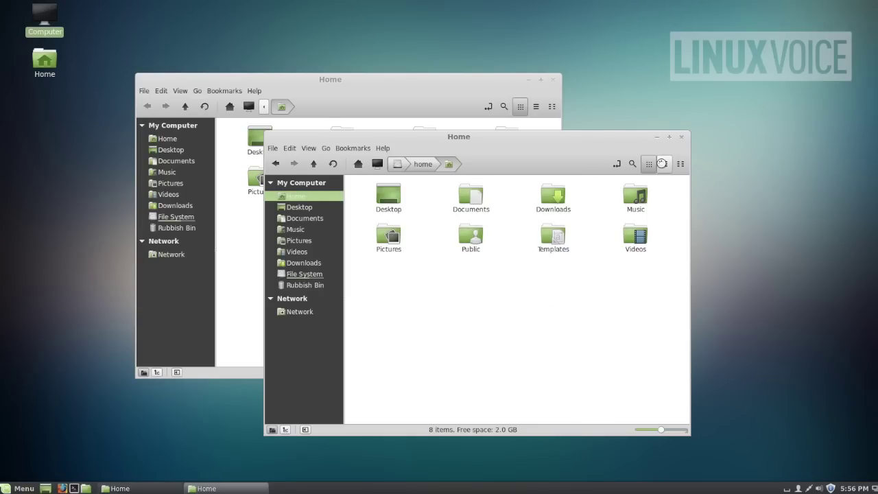
click(664, 164)
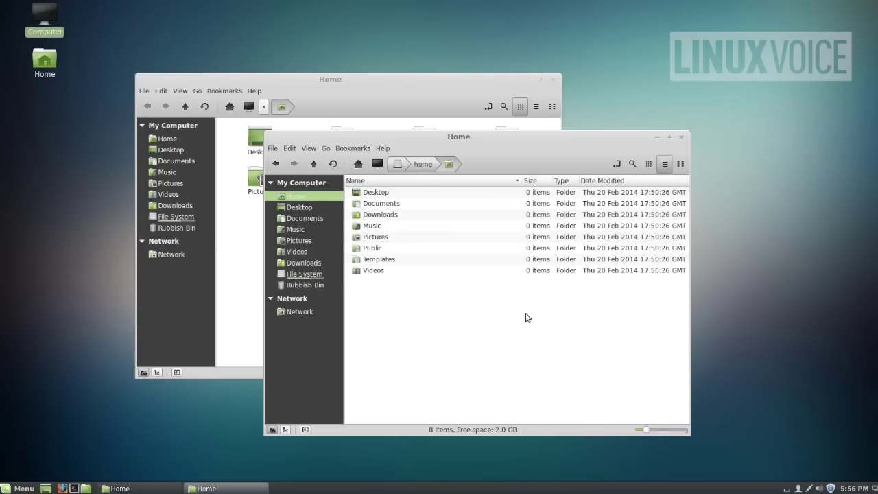
click(681, 164)
key(ctrl+2)
Navigate again from File System to the user folder, check the View options, and close the Pictures window
click(301, 277)
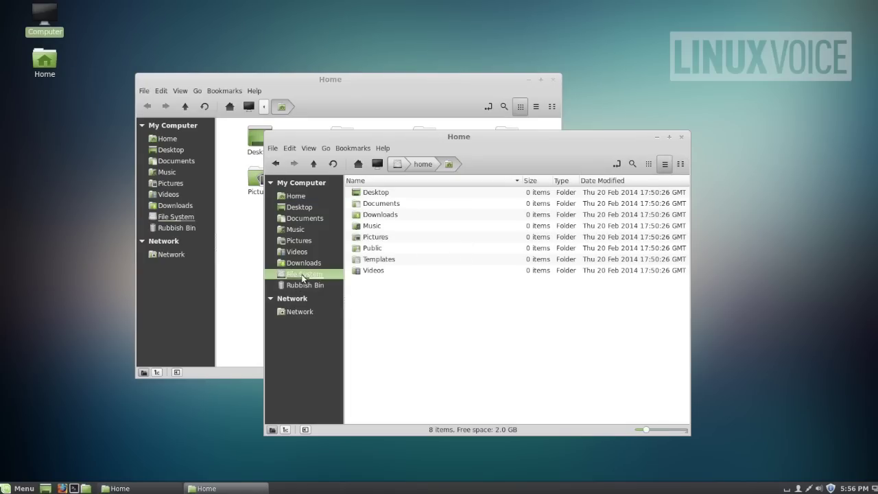
click(240, 238)
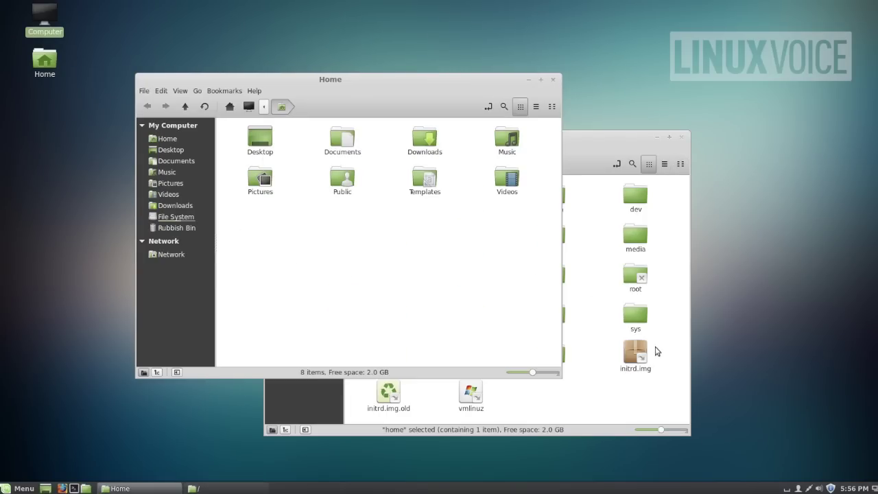
click(634, 409)
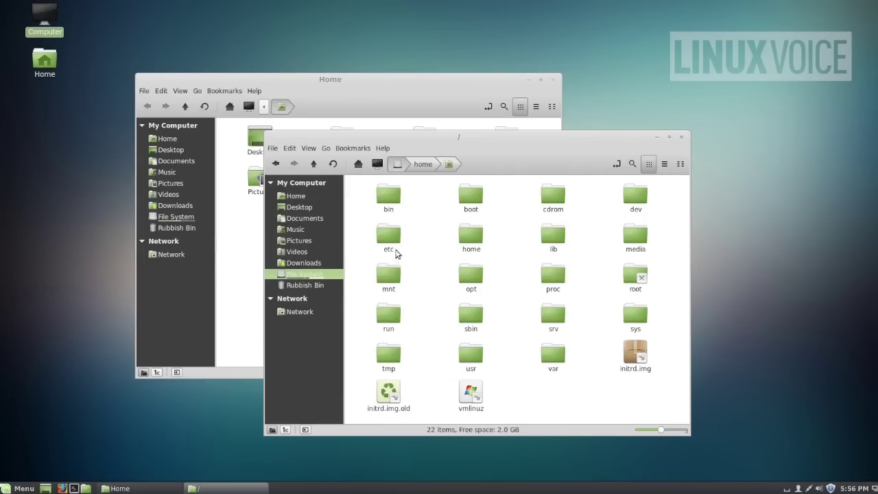
double_click(470, 235)
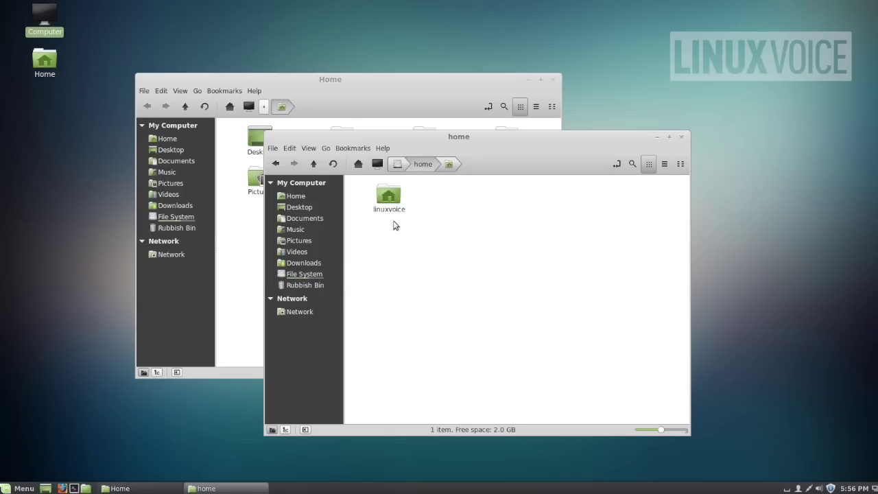
click(388, 192)
key(Return)
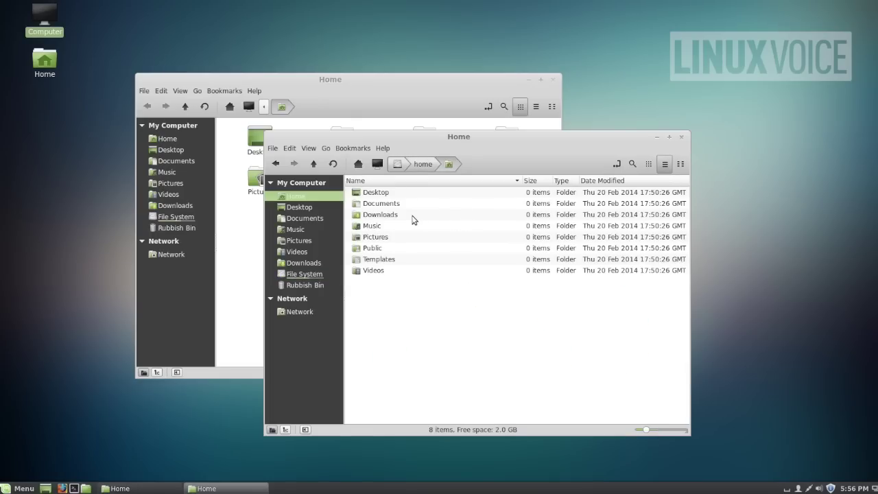
click(289, 148)
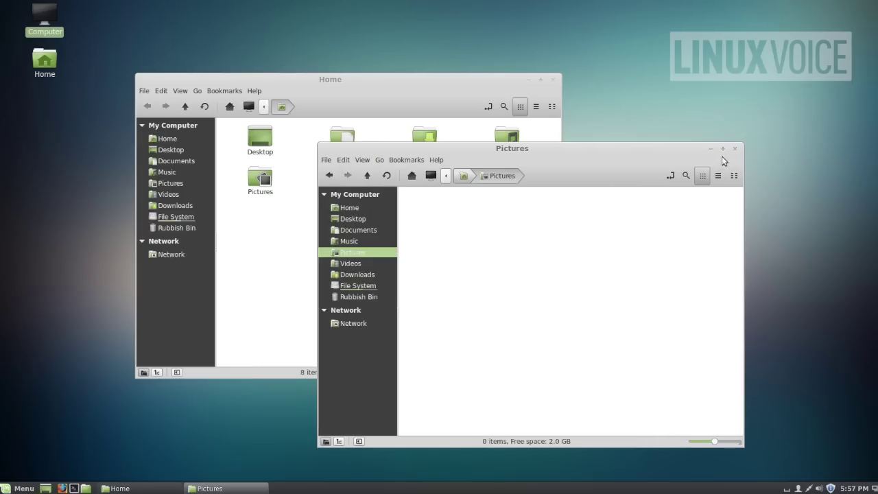
click(736, 149)
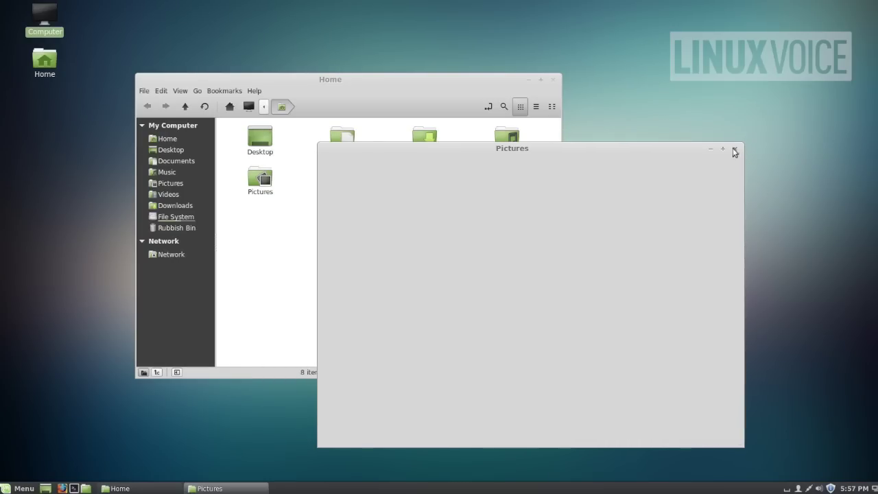
Close the Home folder window, launch Firefox and shrink its window
click(553, 79)
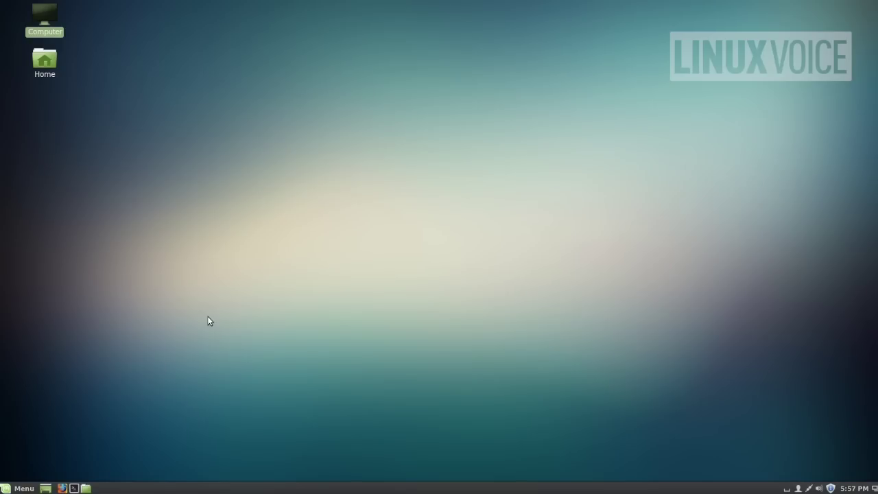
click(61, 488)
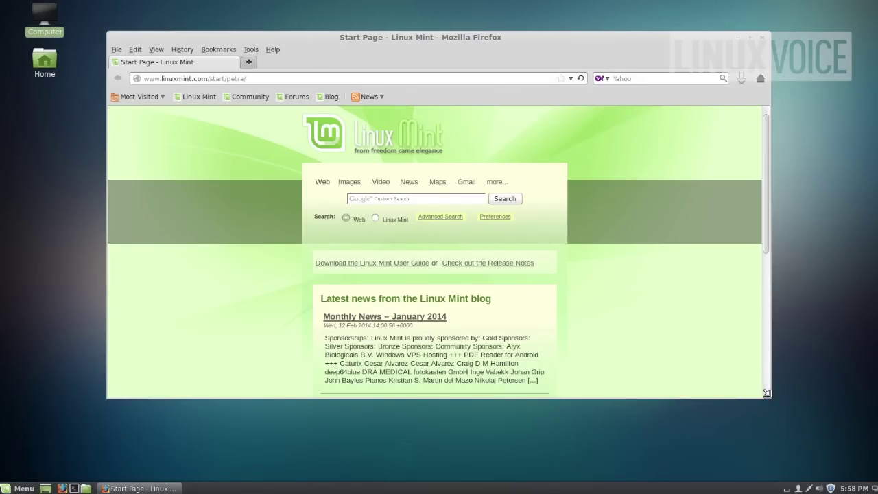
drag(767, 393, 573, 421)
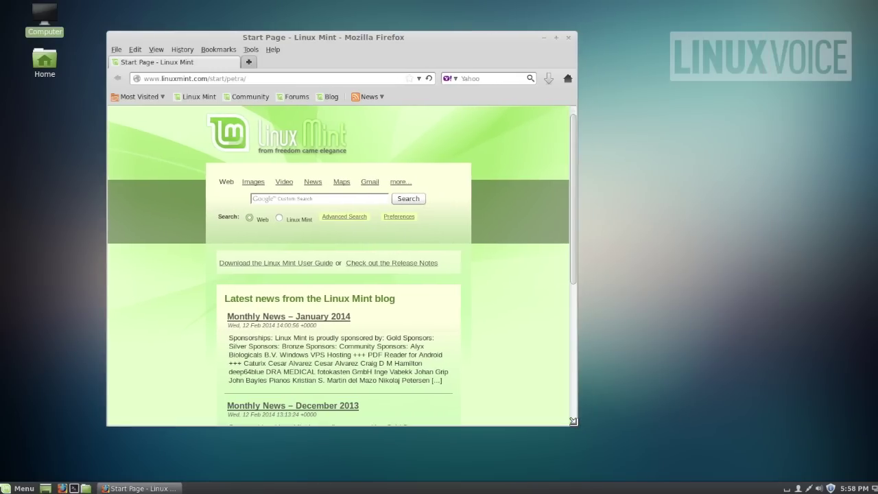
Load youtube.com in the Firefox address bar
click(282, 78)
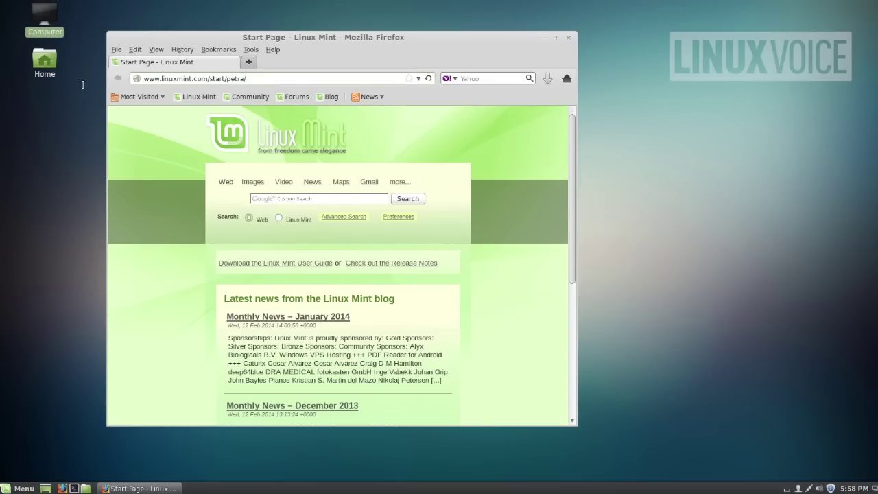
key(Down)
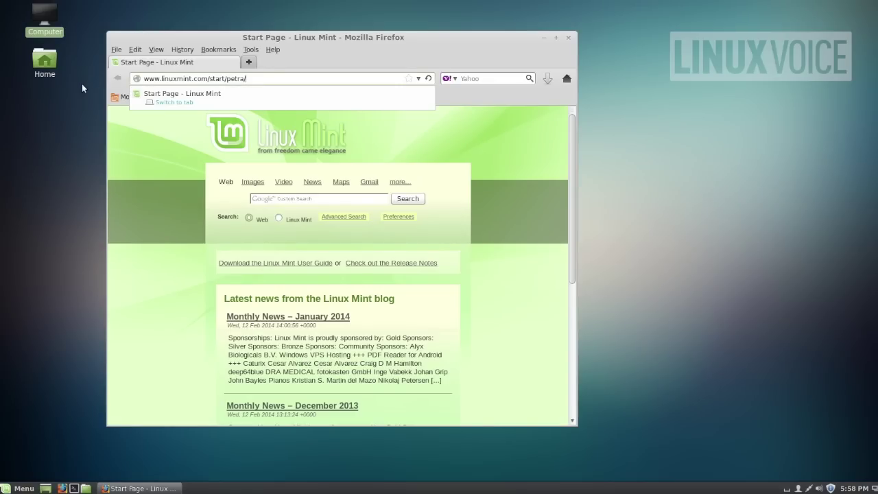
key(Escape)
key(Escape)
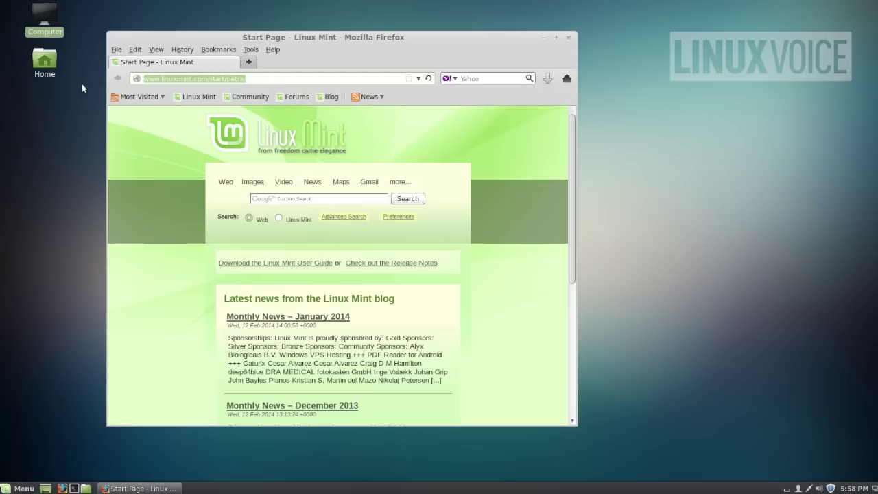
text(youtube)
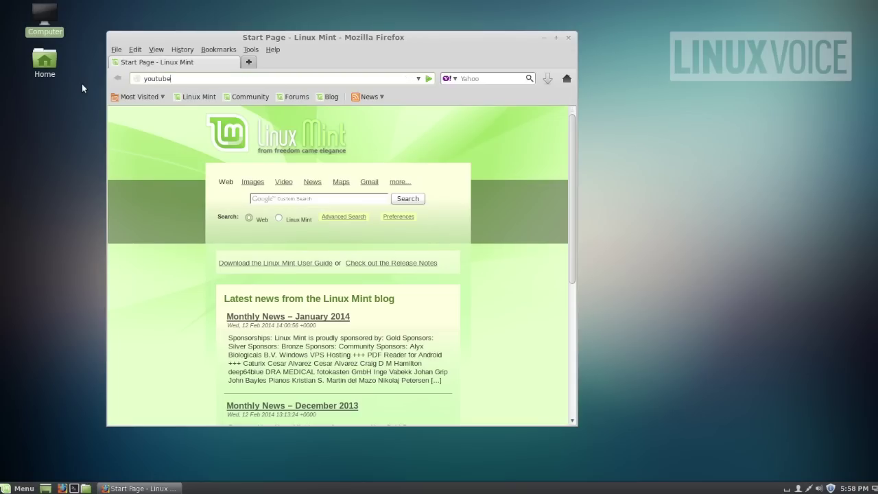
text(.com)
key(Return)
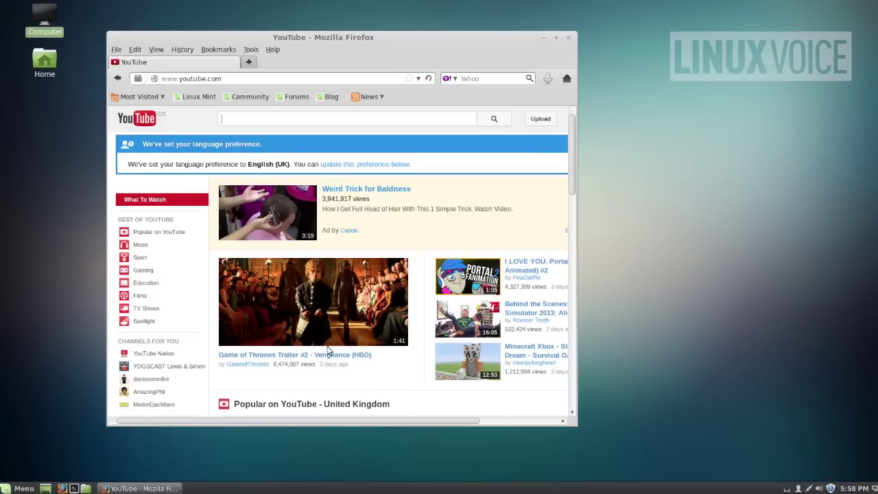
Play the Game of Thrones trailer, then close the browser window
click(316, 308)
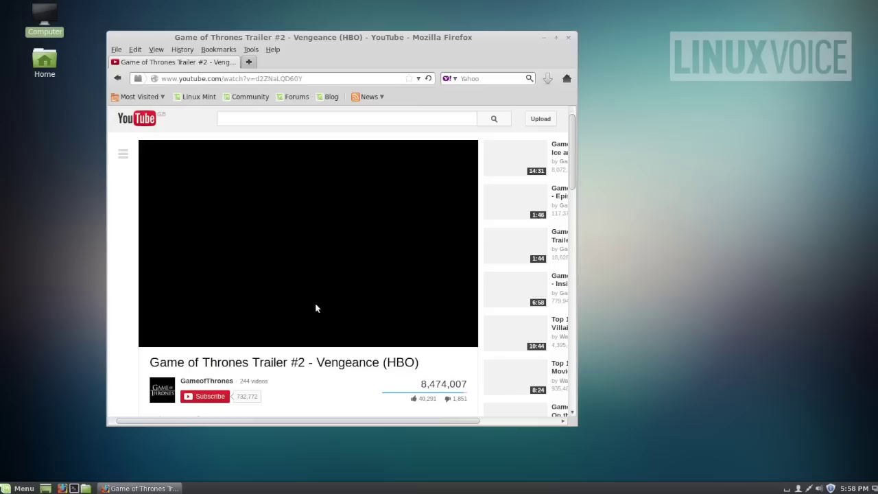
right_click(263, 281)
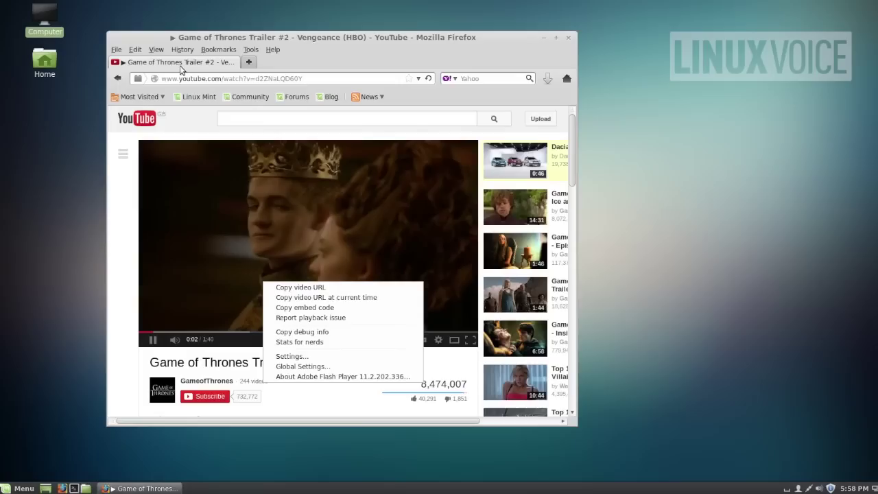
click(206, 217)
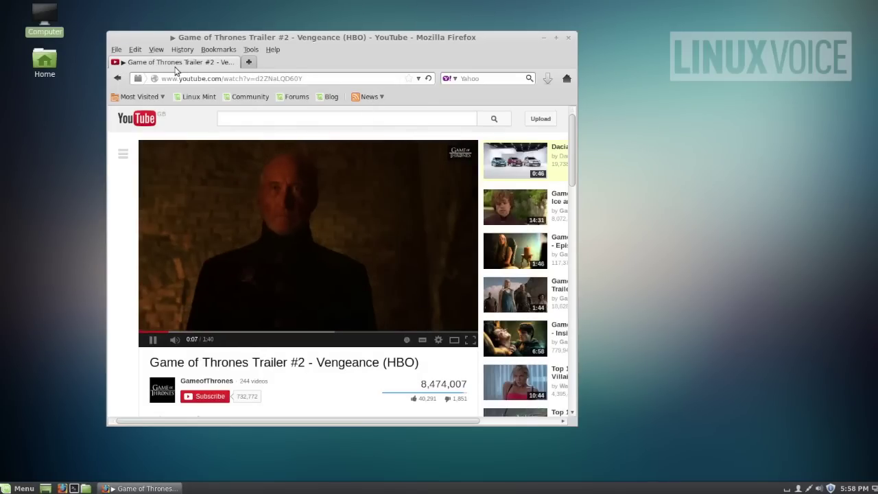
key(ctrl+w)
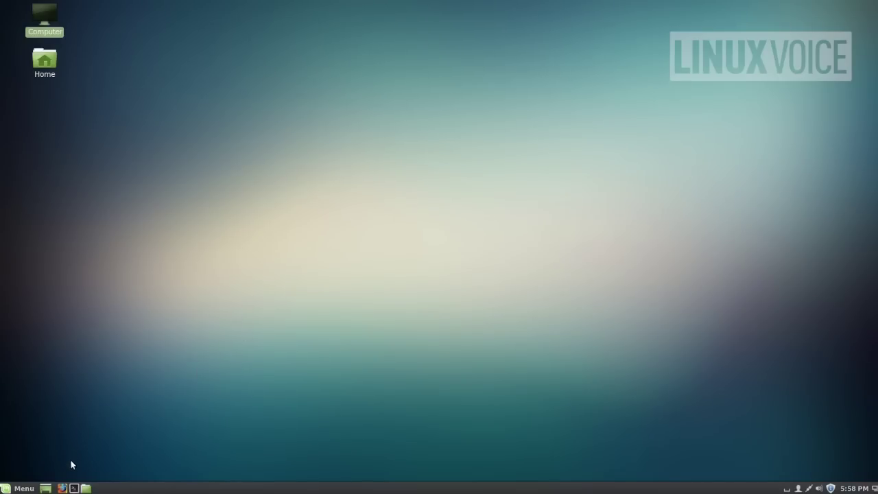
click(62, 488)
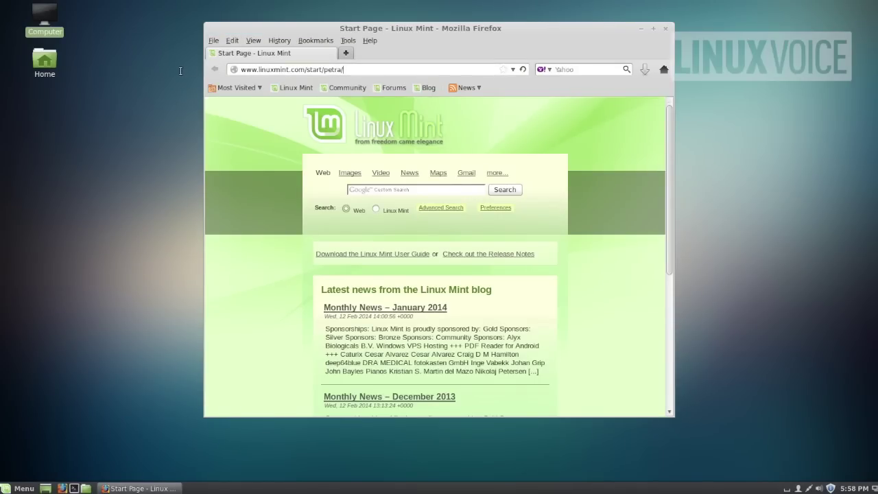
key(ctrl+l)
text(ww)
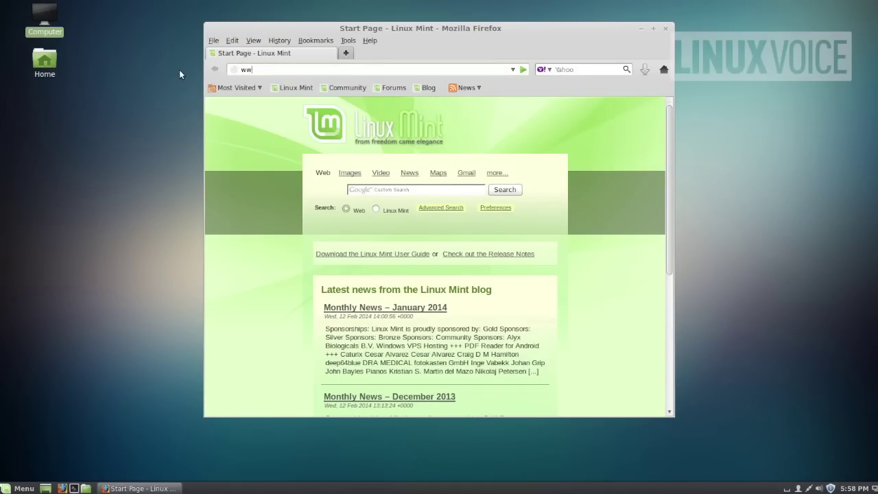
text(w.paldandy.com/audio/mp3)
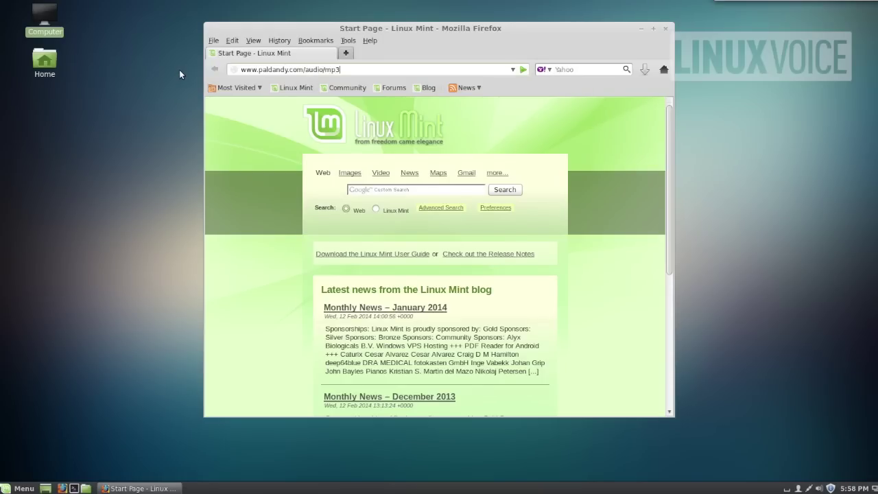
key(Return)
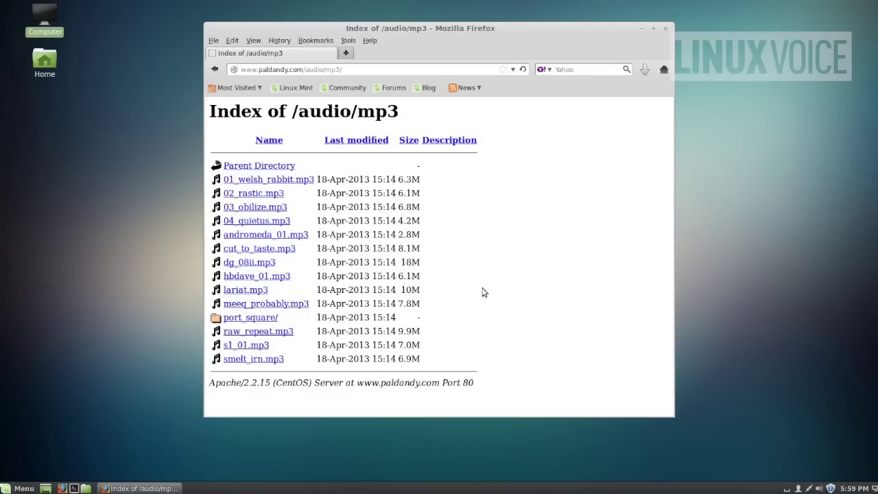
Save the smelt_irn.mp3 link into the Downloads folder
right_click(267, 365)
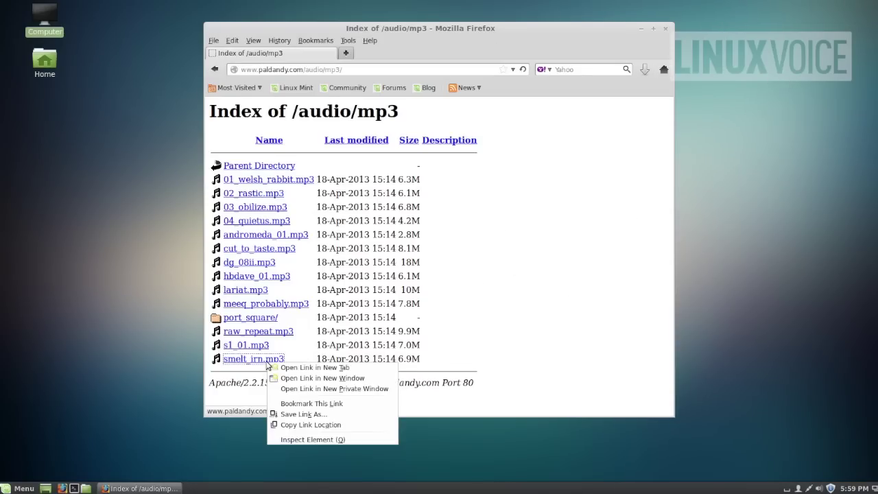
click(328, 415)
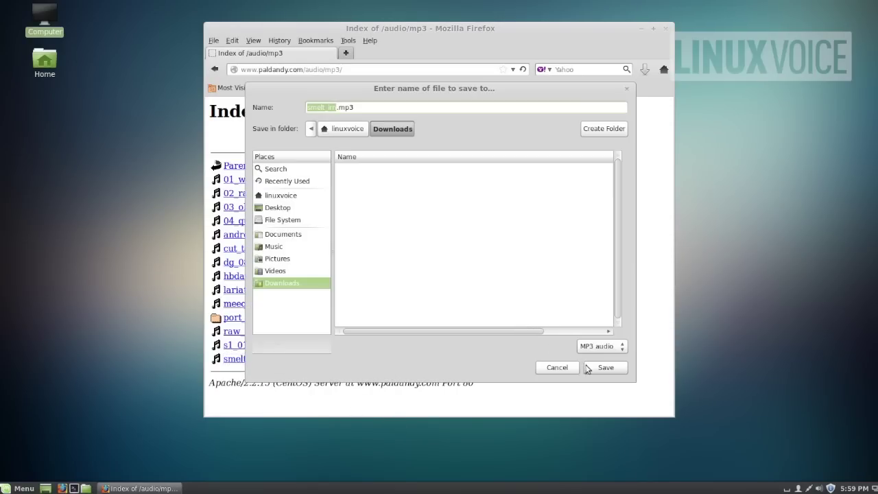
click(604, 368)
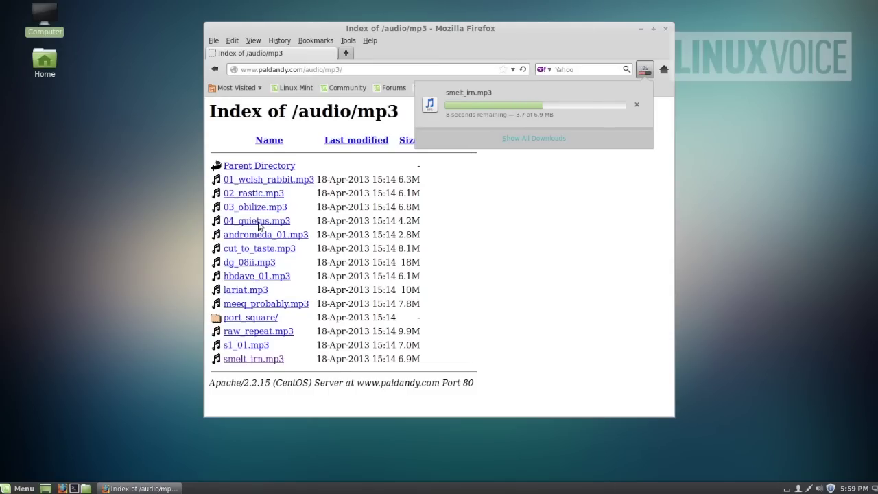
Dismiss the downloads panel and open the Home folder from the desktop
click(40, 61)
click(41, 61)
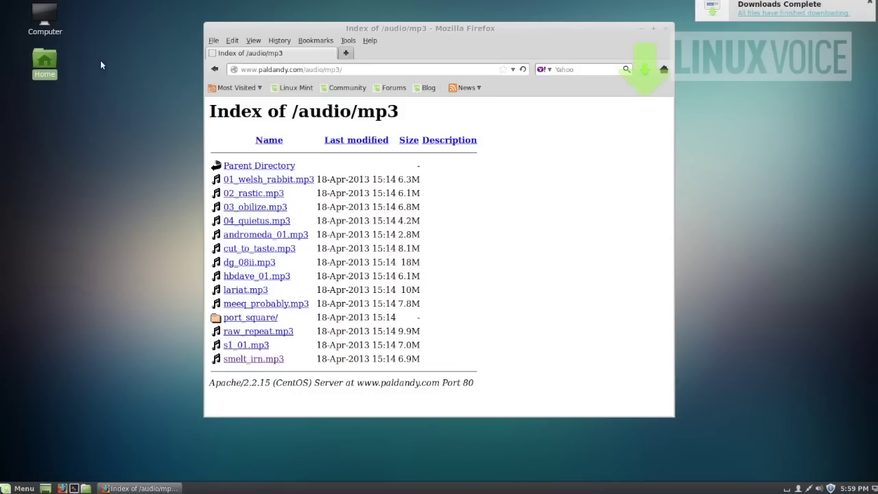
double_click(49, 65)
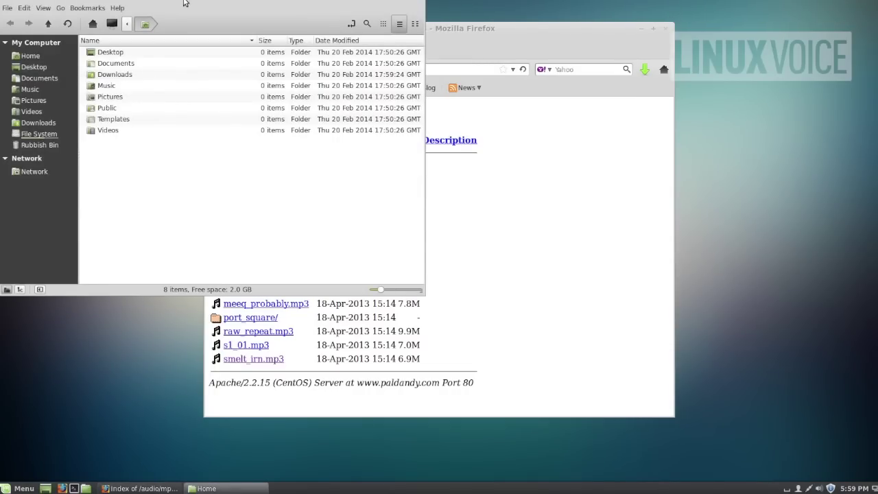
Open Downloads, drag smelt_irn.mp3 onto Music in the sidebar, and view Music
drag(184, 4, 291, 80)
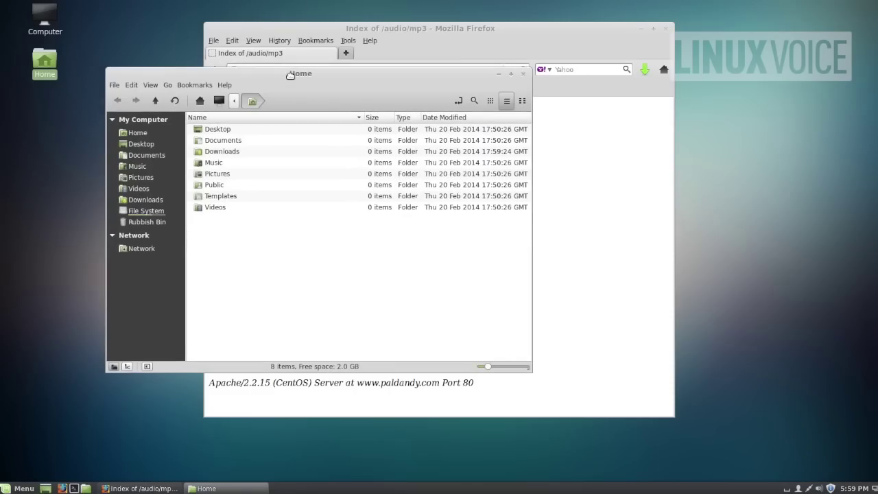
click(223, 152)
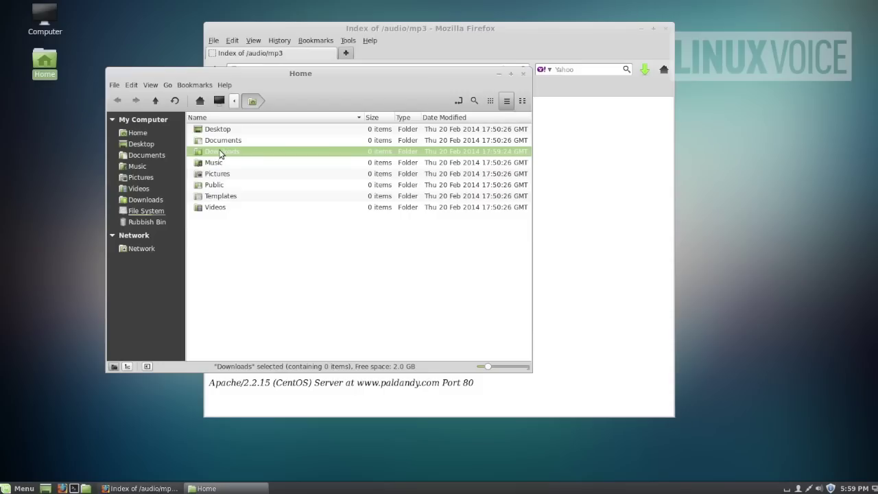
double_click(221, 151)
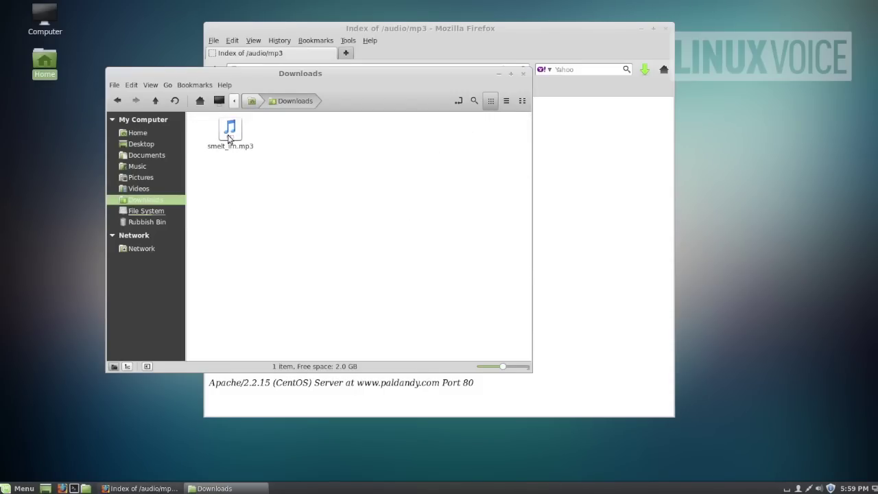
drag(229, 152, 139, 168)
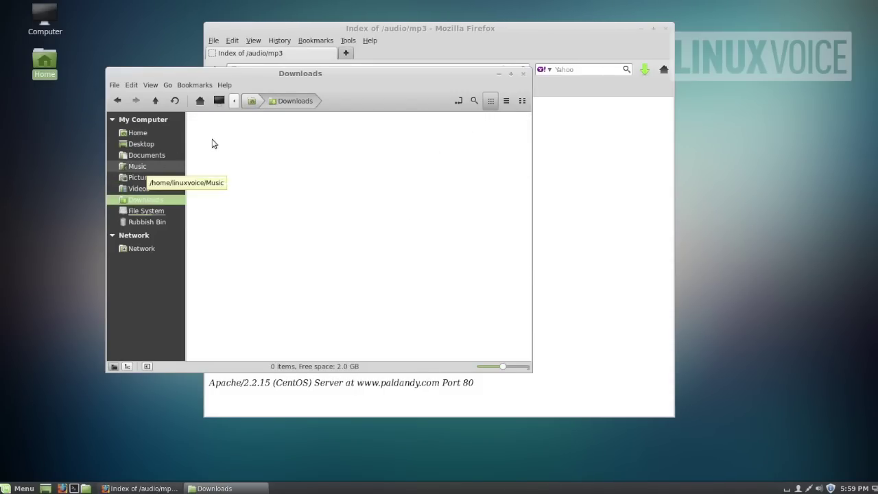
click(138, 167)
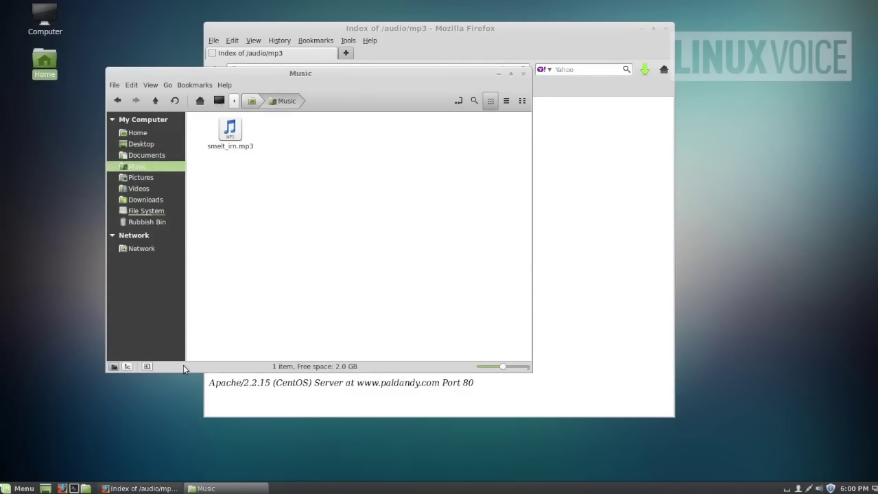
Search the Menu for 'bans' and start Banshee Media Player
click(23, 488)
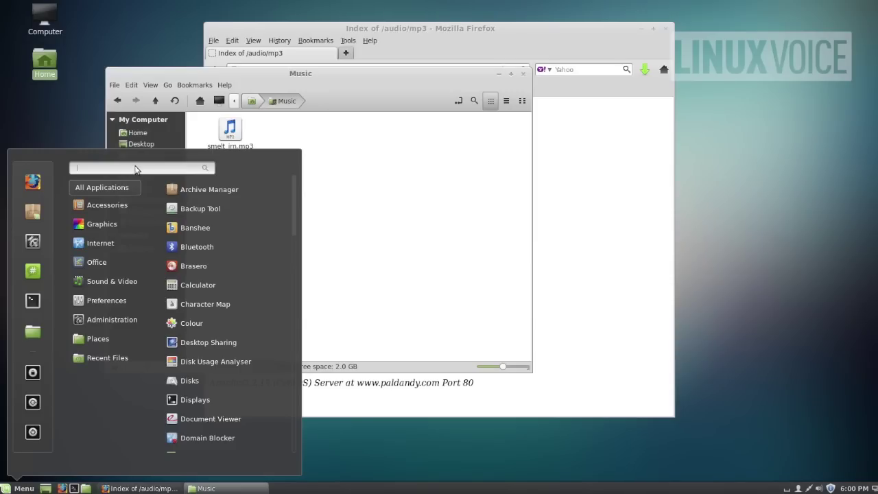
text(bans)
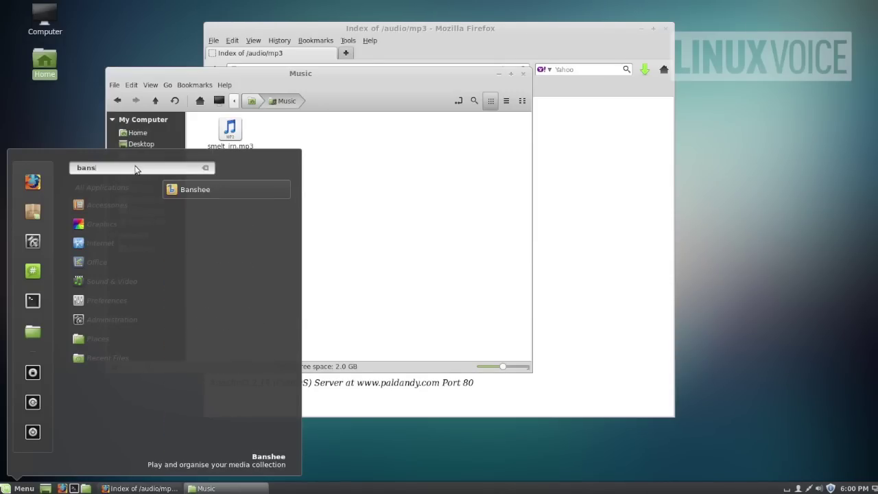
click(200, 188)
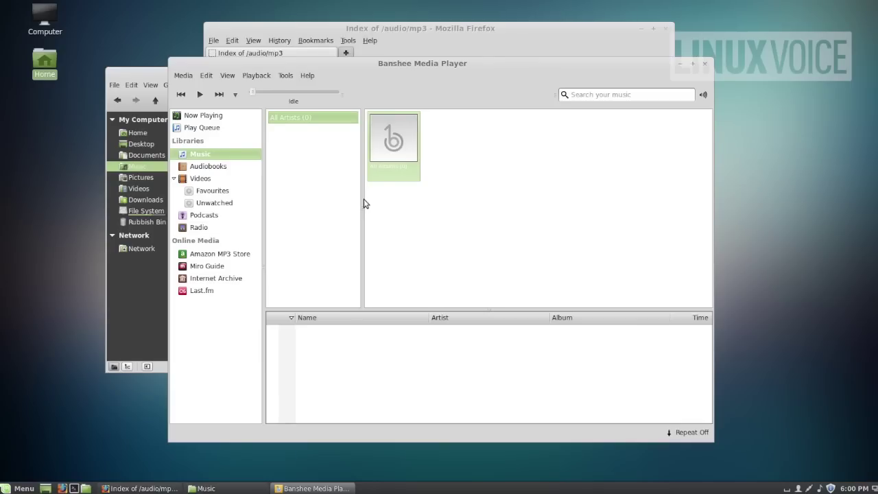
Import the Music folder into the Banshee library
click(189, 79)
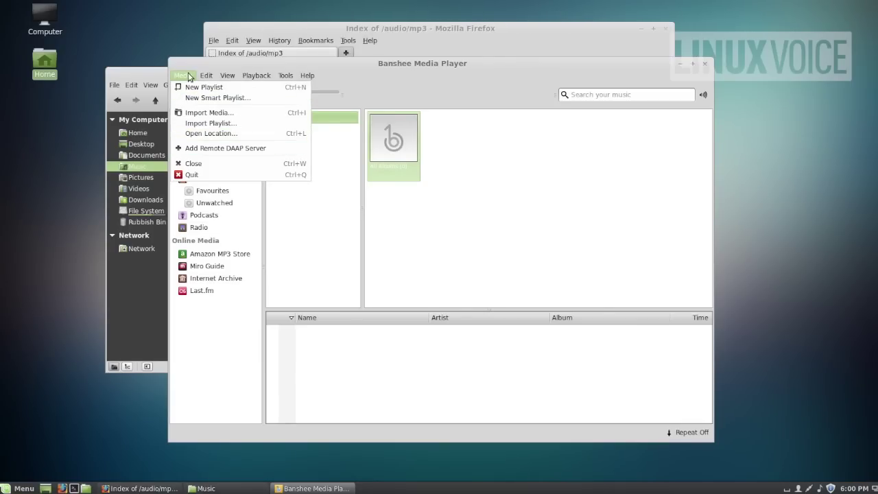
click(206, 114)
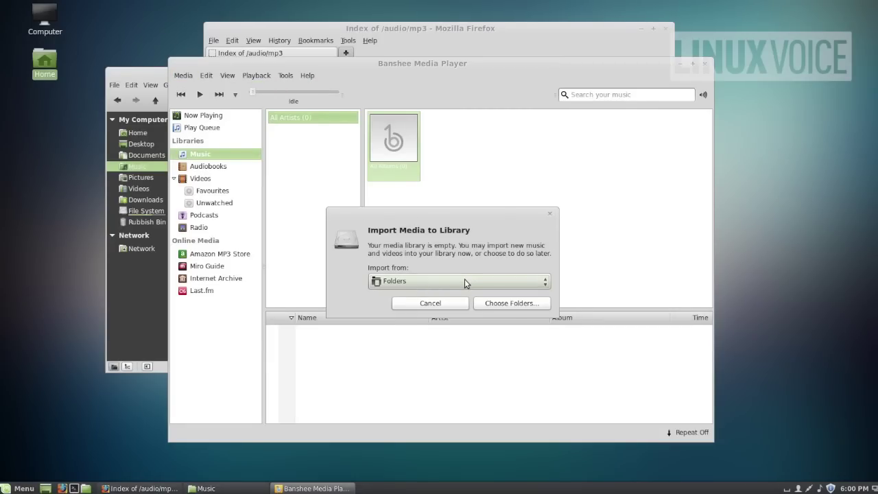
click(464, 280)
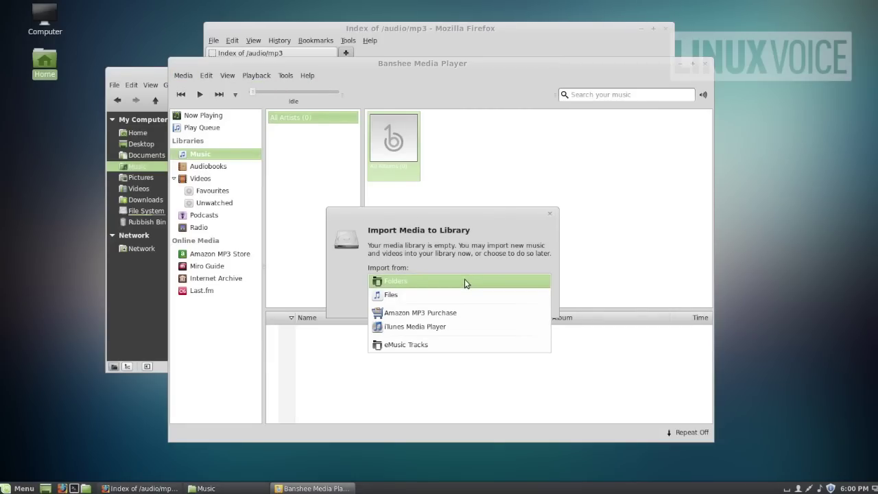
click(464, 281)
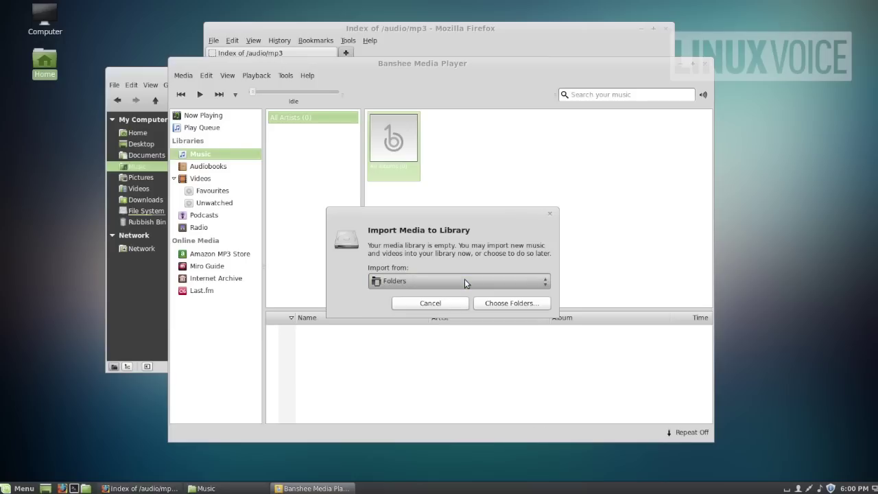
click(495, 303)
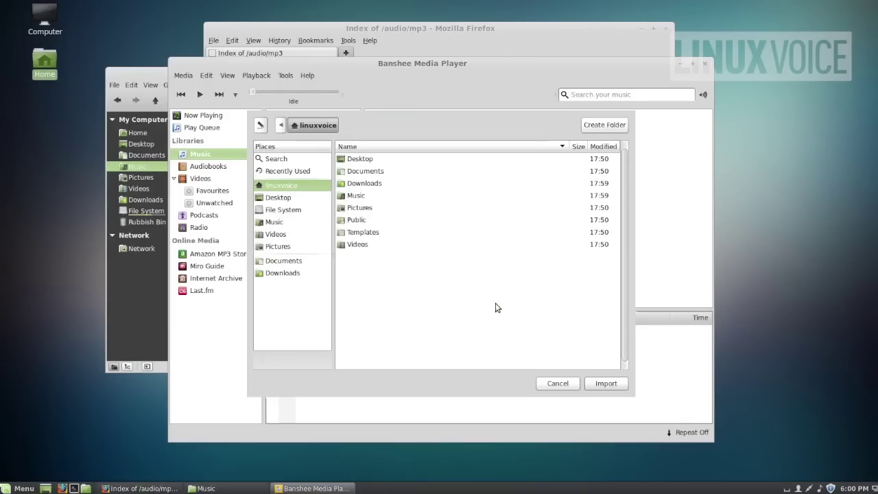
click(345, 198)
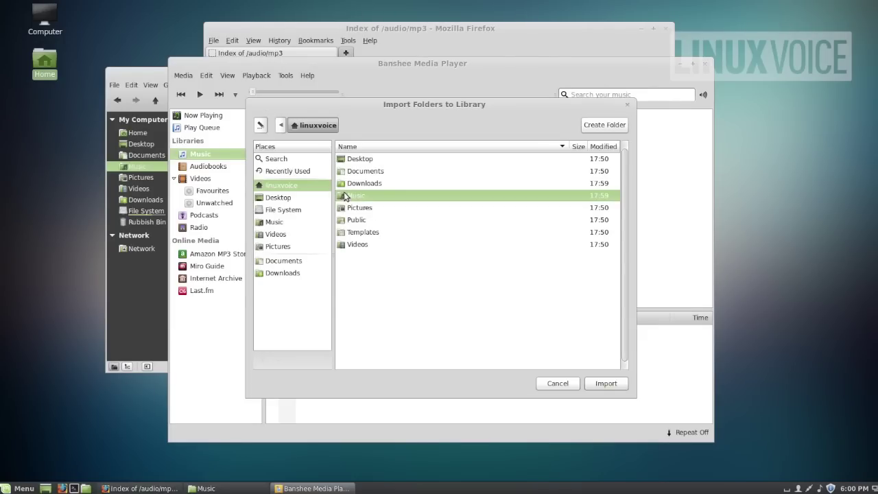
click(606, 384)
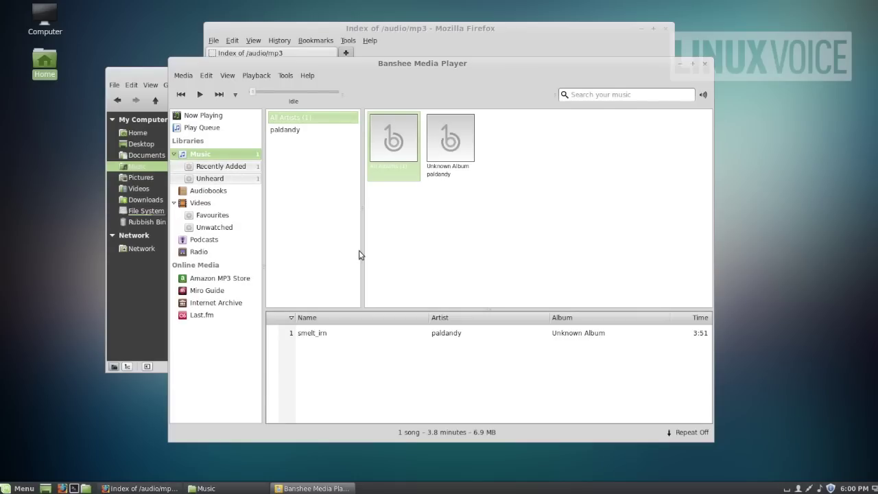
Play smelt_irn from the Unknown Album and pause it
click(452, 151)
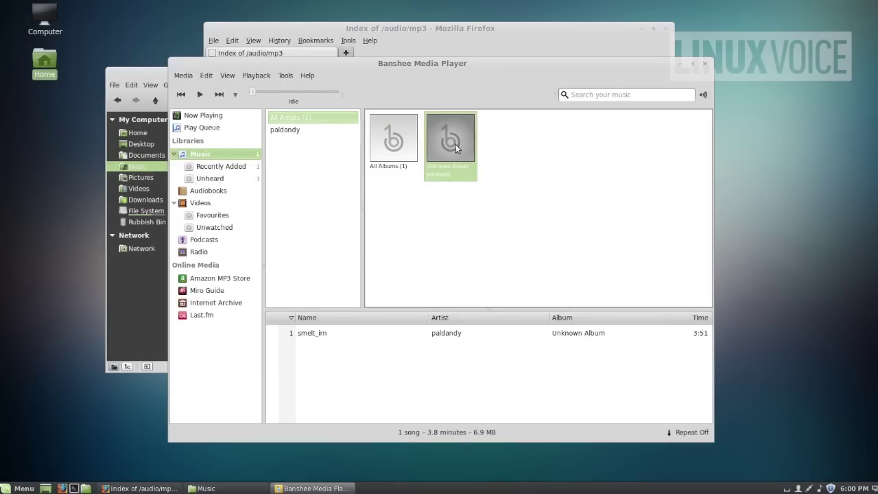
double_click(456, 149)
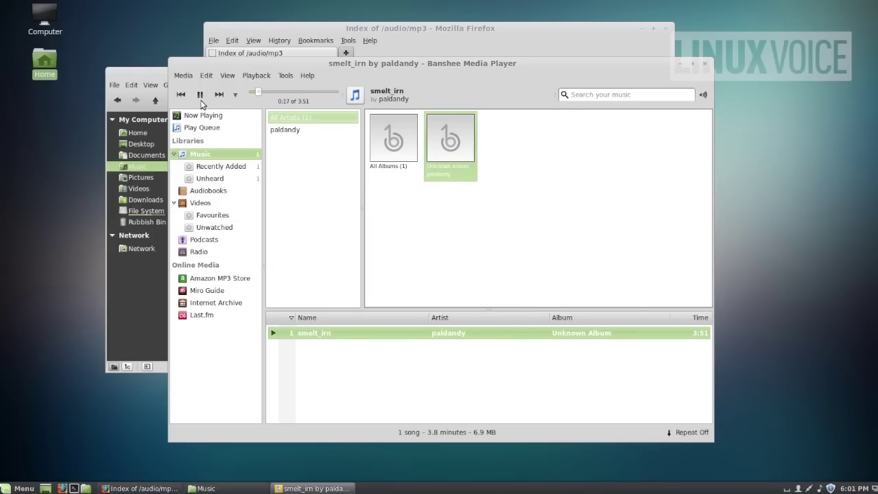
click(200, 95)
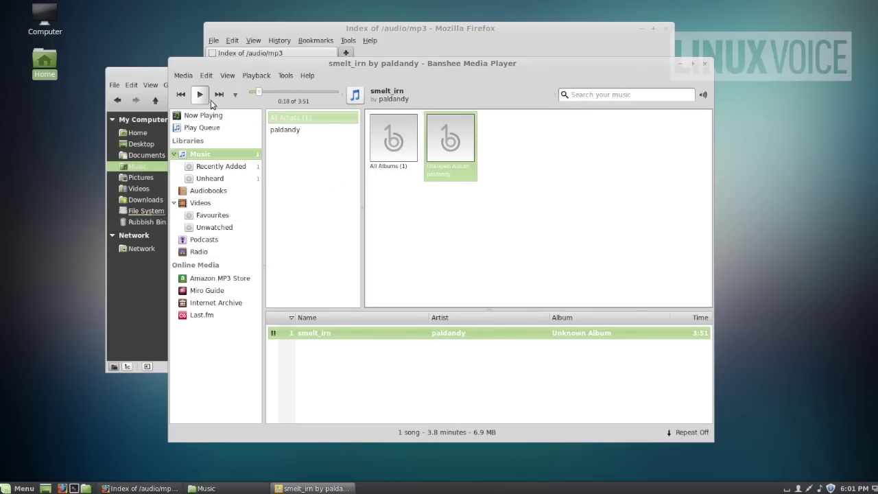
Close the Banshee and Music folder windows and clear the Banshee notification
click(706, 65)
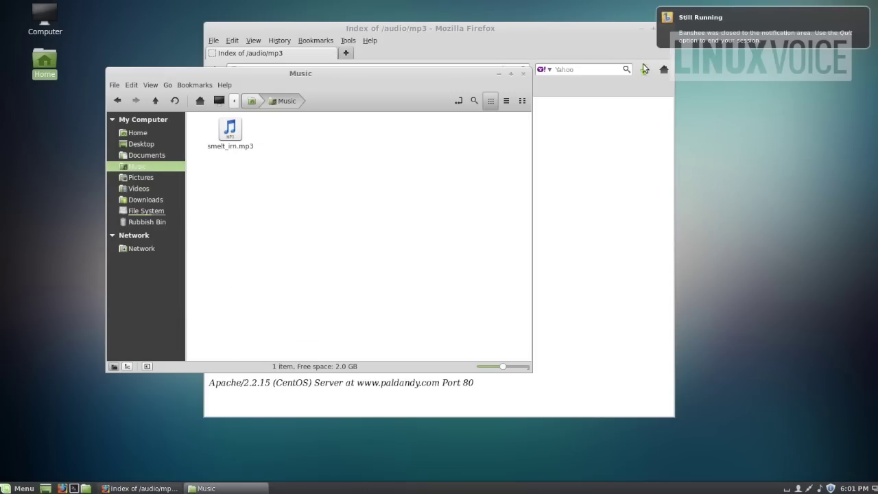
click(523, 73)
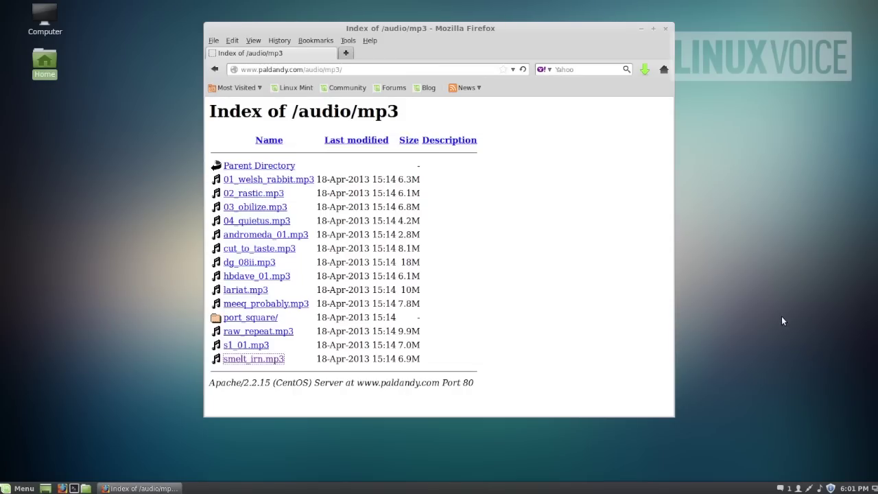
click(780, 488)
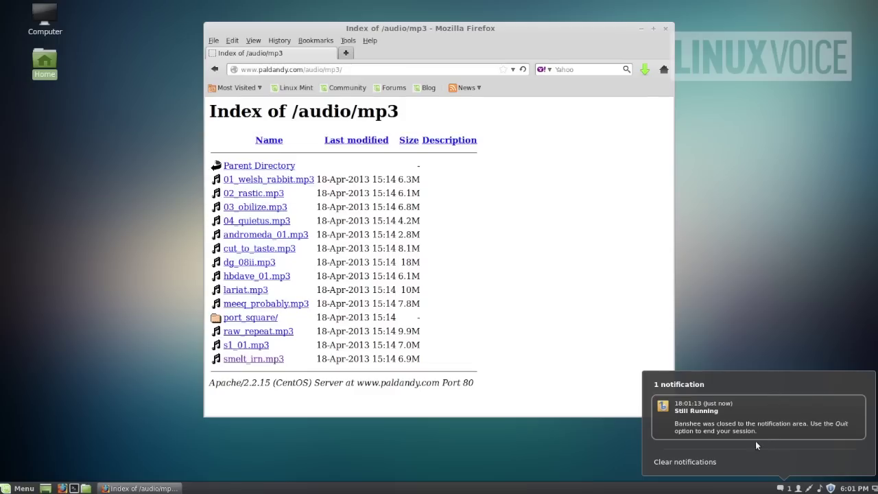
click(684, 463)
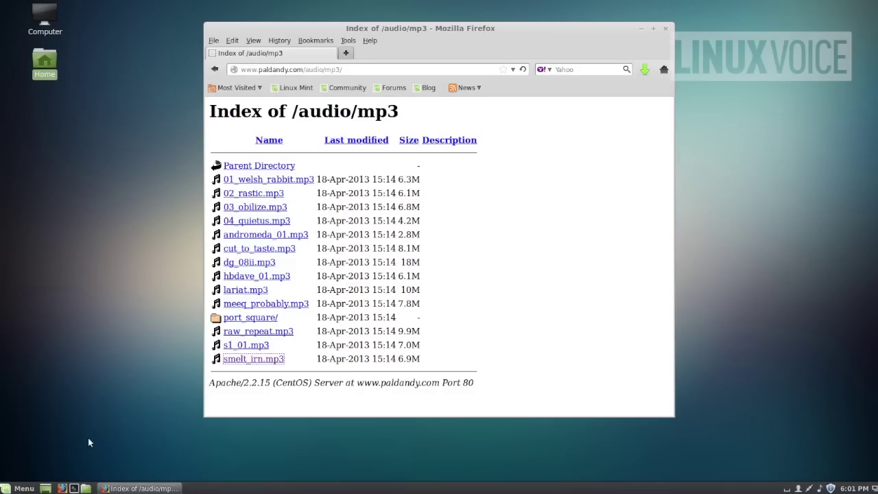
Stop the paused smelt_irn playback in the sound applet and close Firefox
click(820, 487)
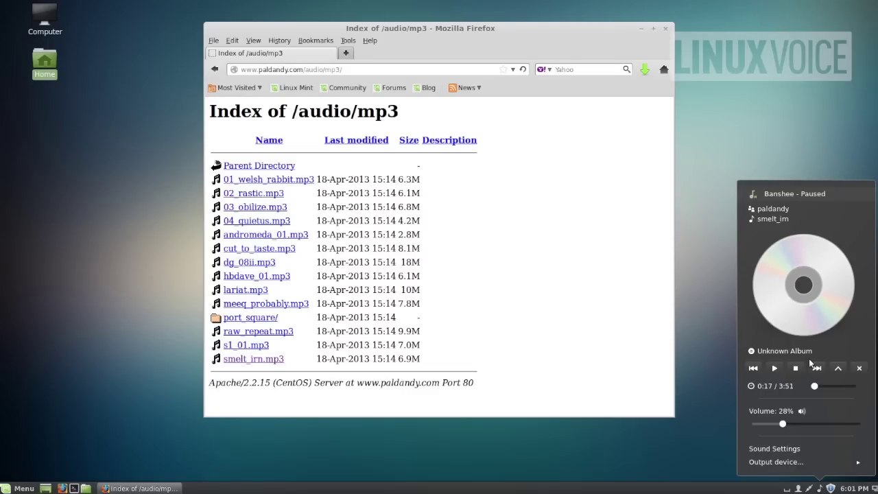
click(796, 371)
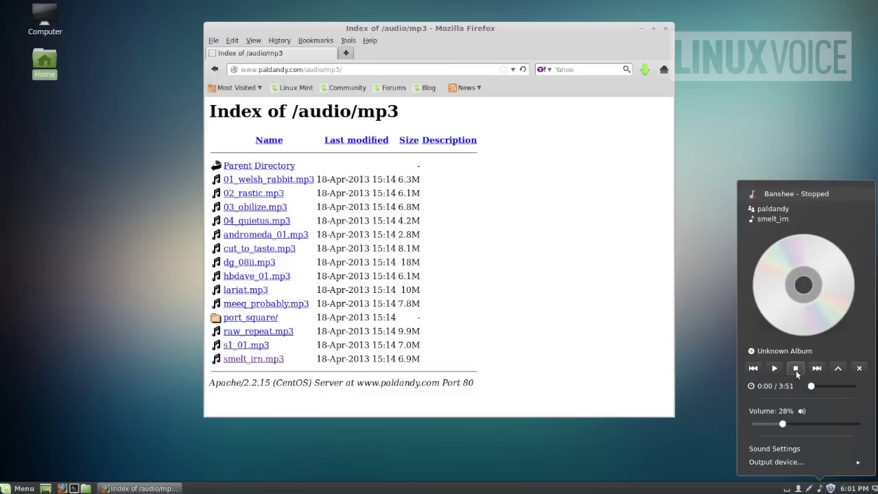
click(679, 296)
click(664, 29)
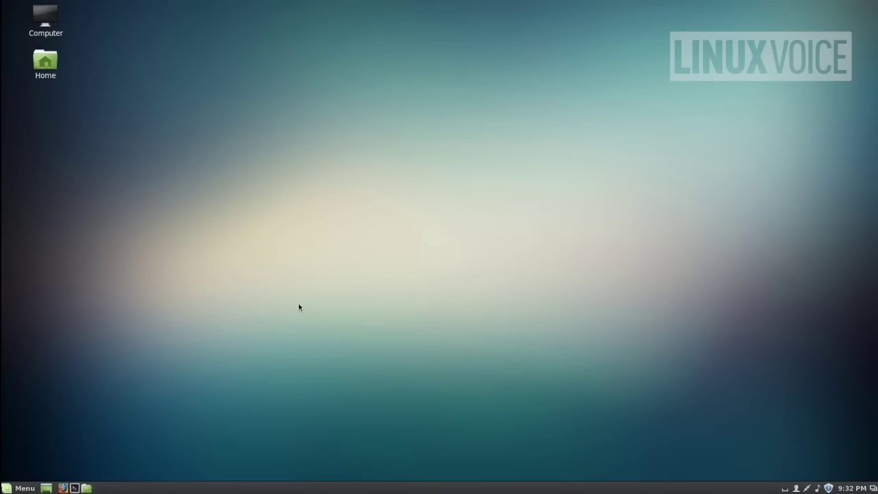
Launch Software Manager from the Administration section of the Menu
click(25, 489)
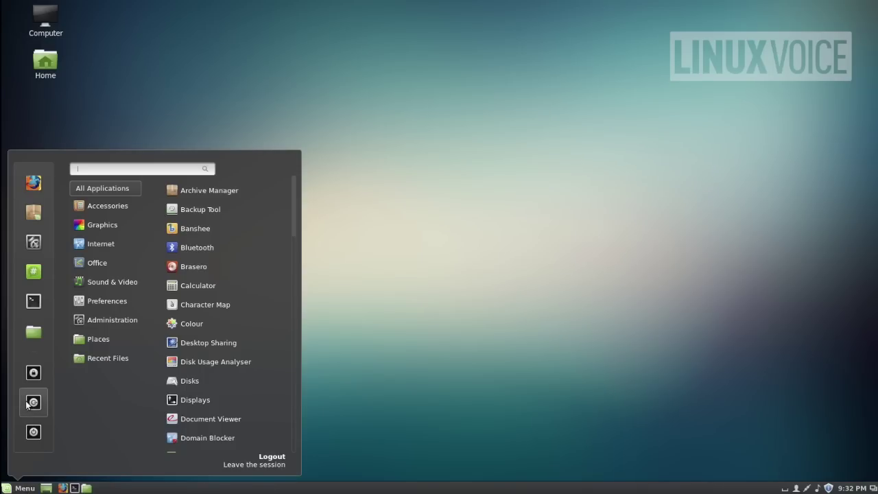
mouse_move(113, 321)
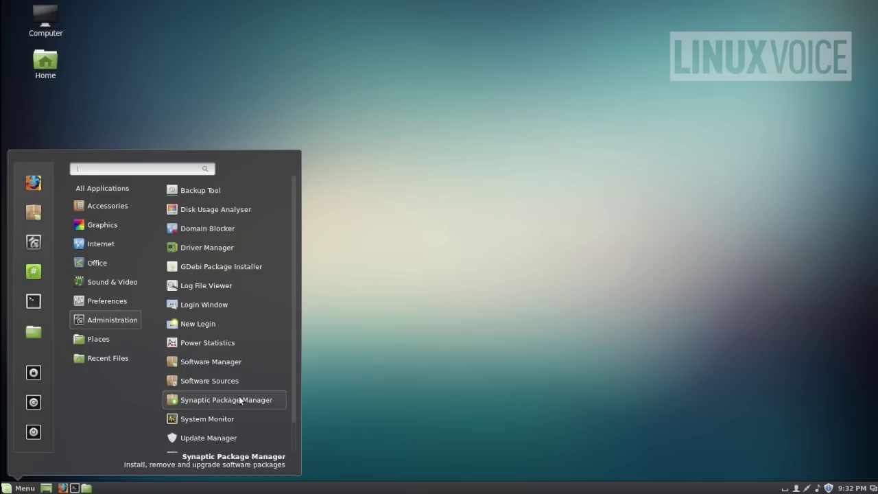
click(219, 361)
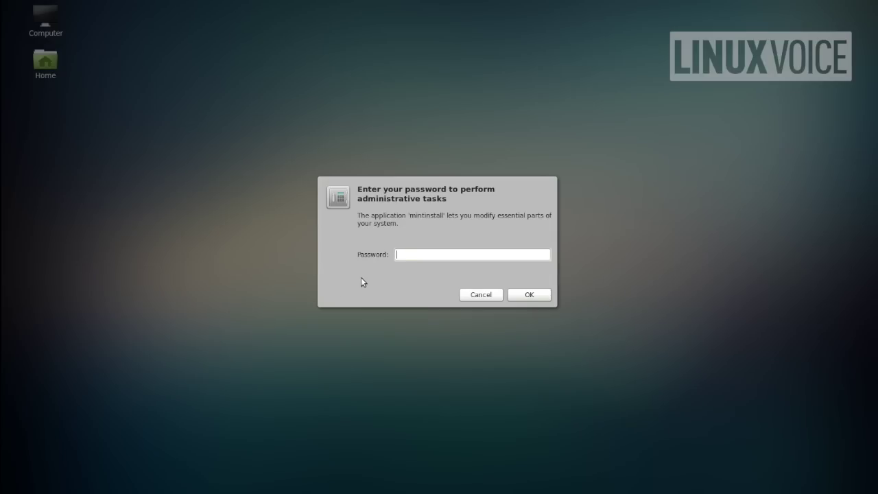
Authenticate with the administrator password, browse Sound and video, then return to Categories
text(********)
key(Return)
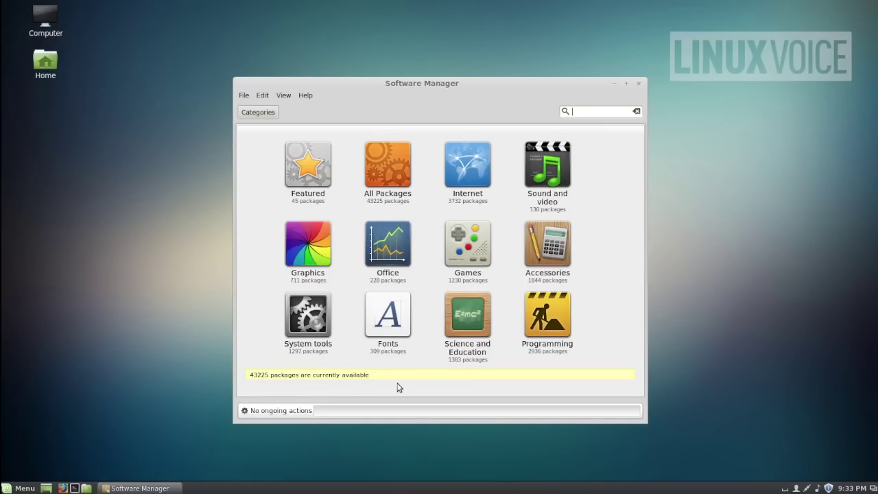
click(554, 182)
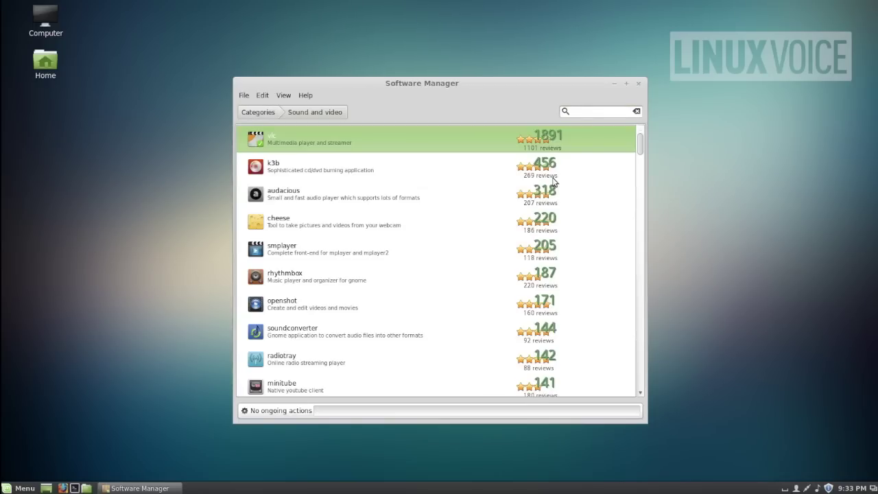
scroll(586, 303, down, 1)
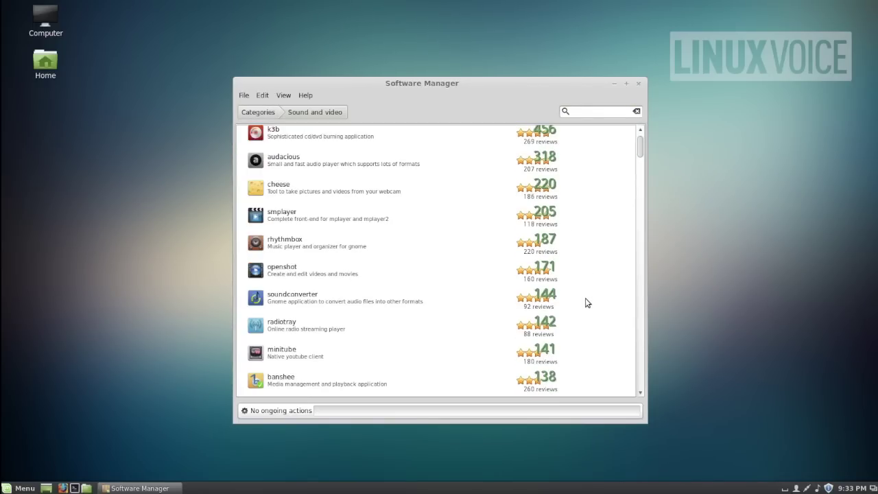
scroll(586, 303, down, 1)
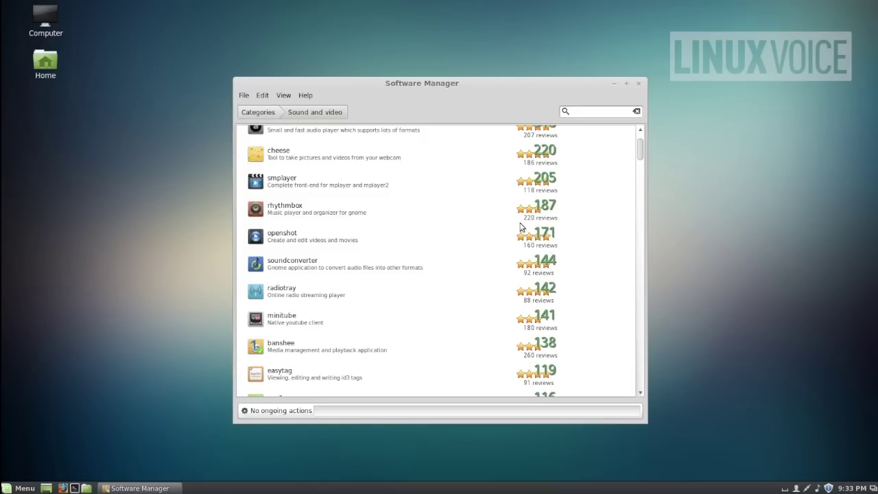
scroll(411, 179, up, 2)
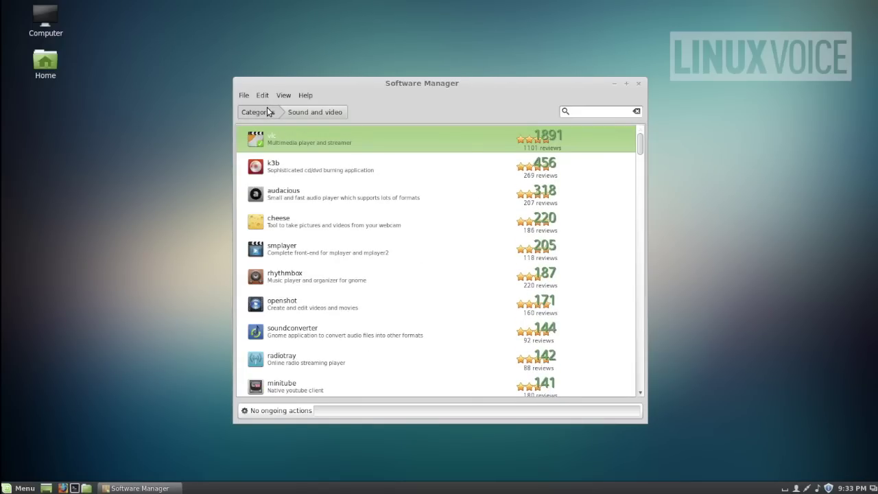
click(267, 110)
click(615, 108)
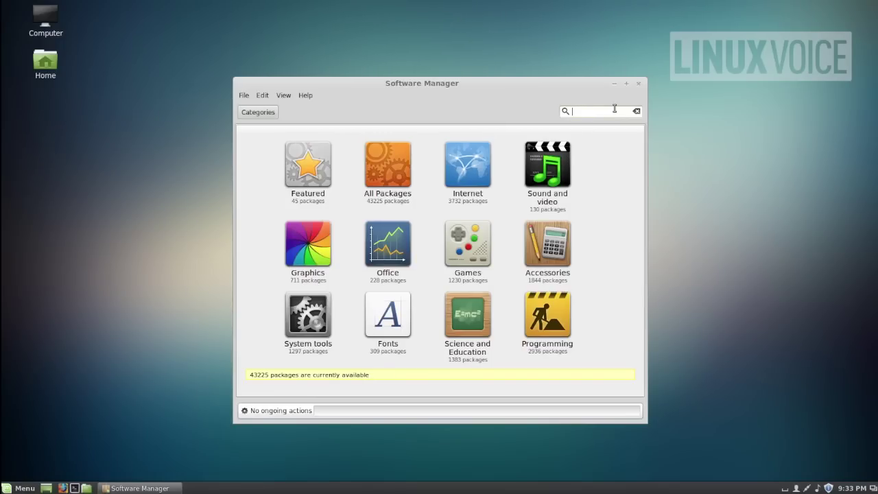
Search packages for 'photo' and select shotwell in the results
text(photo)
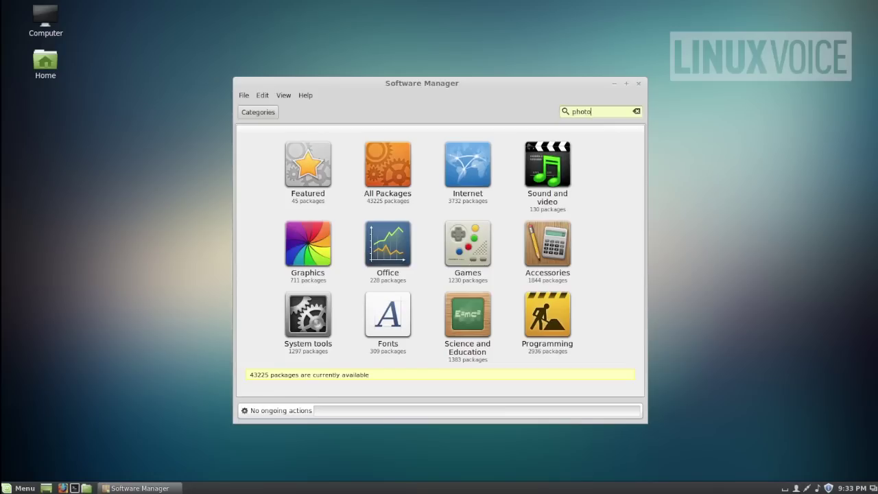
key(Return)
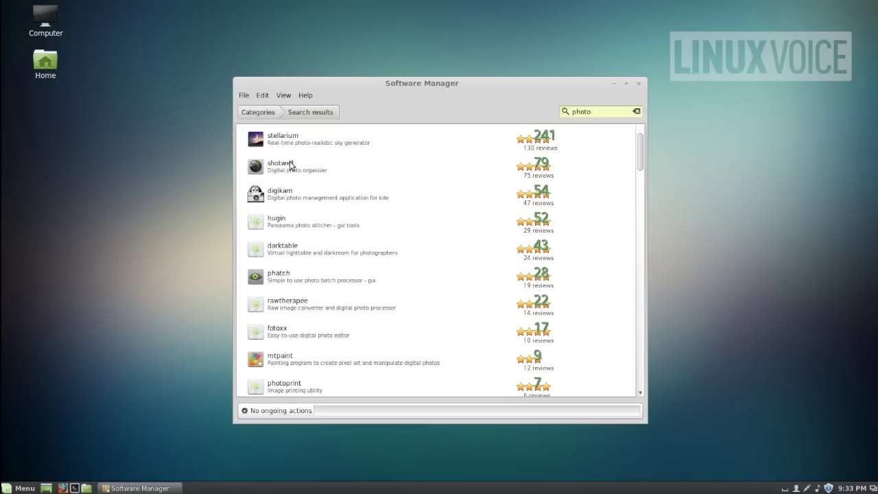
click(290, 164)
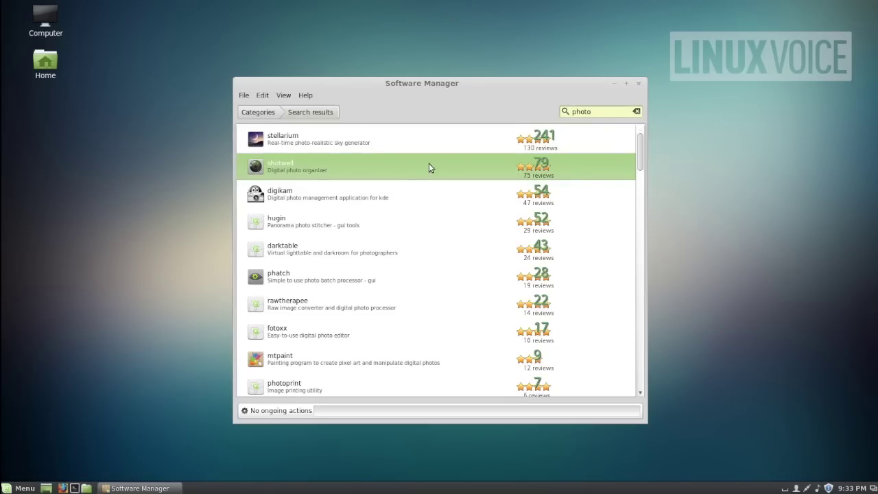
Open the shotwell package page, preview its first screenshot, and install it
double_click(282, 166)
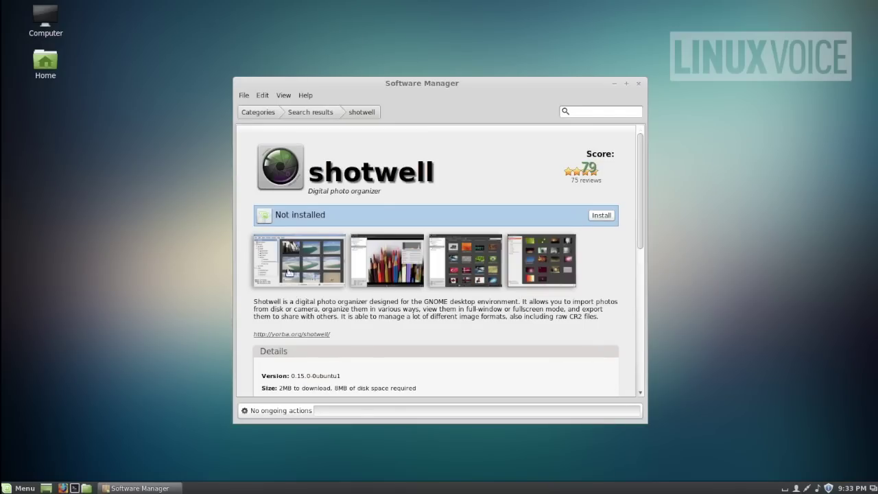
click(298, 263)
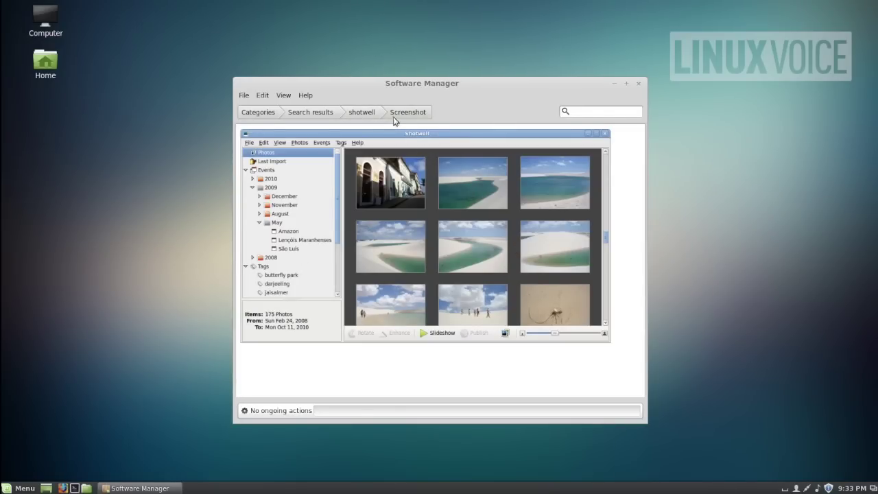
click(369, 113)
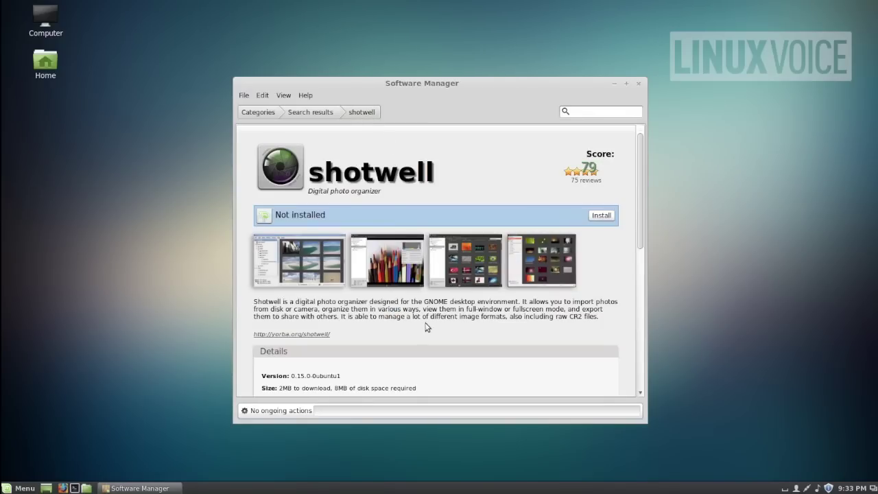
click(602, 216)
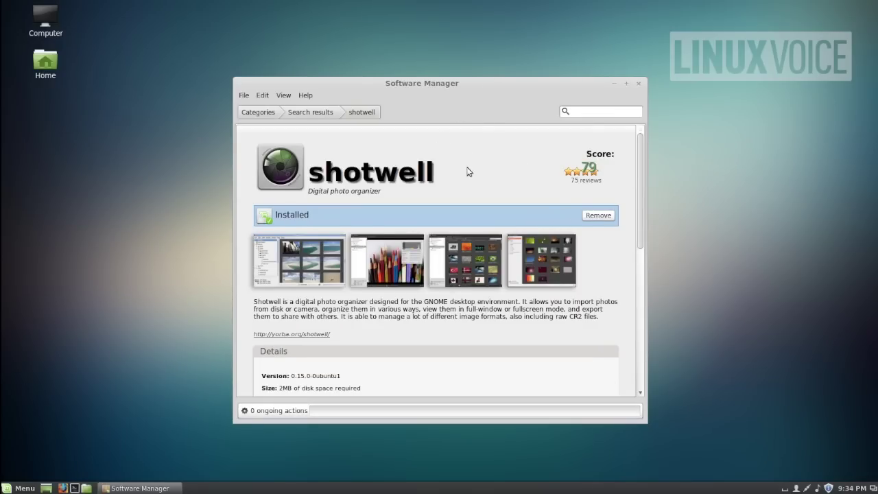
Go back through the search results to the Categories overview, view Games, then close Software Manager
click(327, 114)
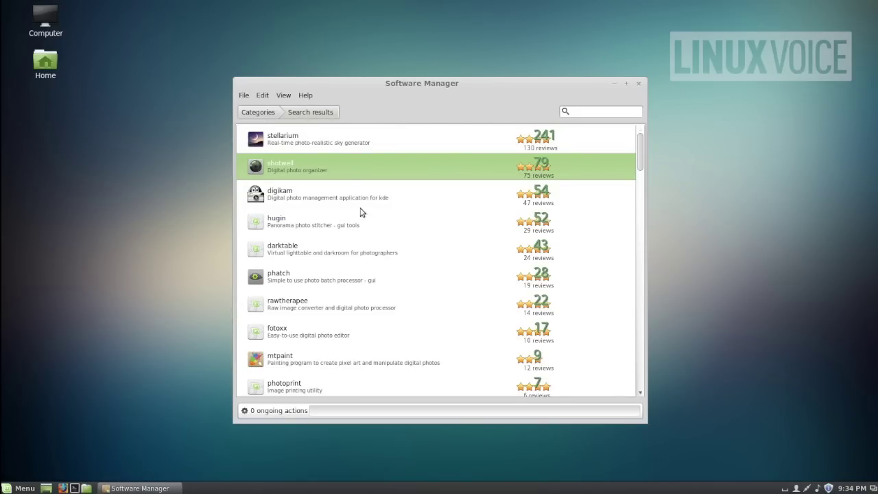
click(267, 115)
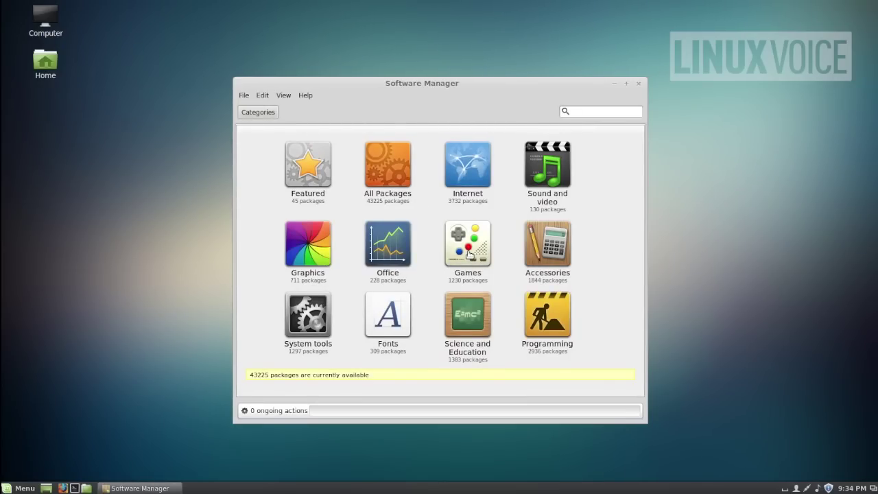
click(470, 256)
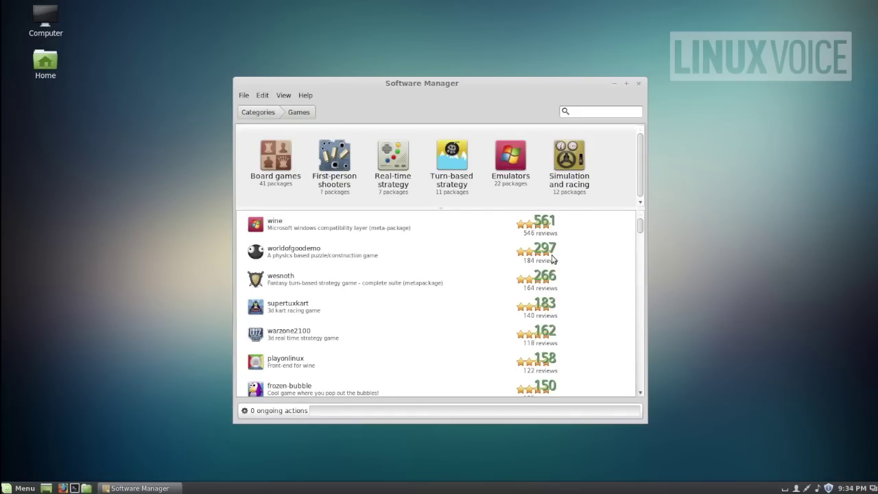
click(639, 85)
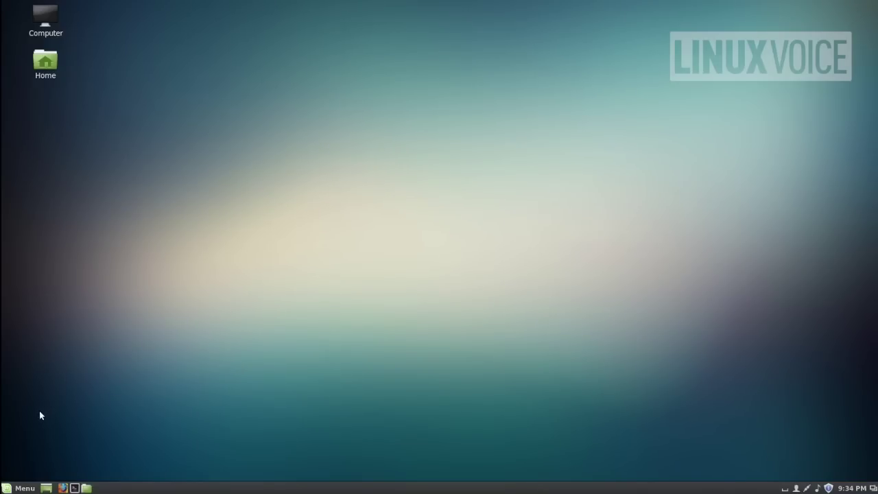
Launch Shotwell from the Graphics section of the applications menu
click(25, 488)
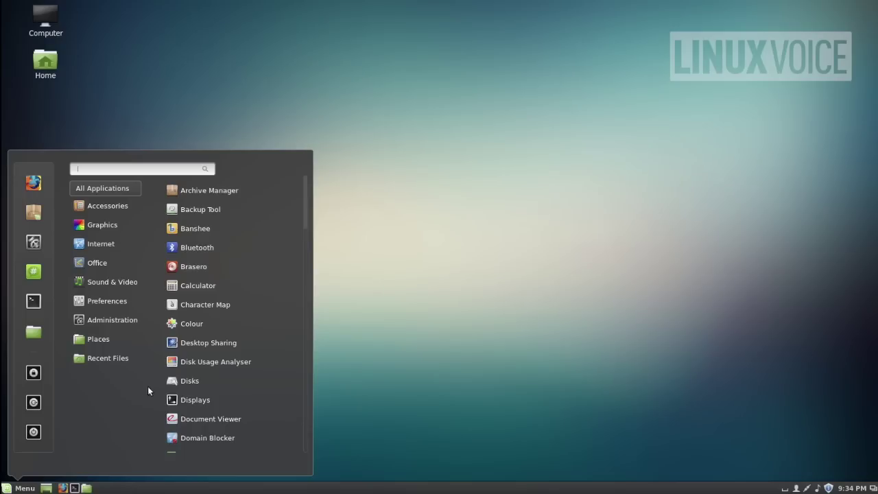
mouse_move(102, 221)
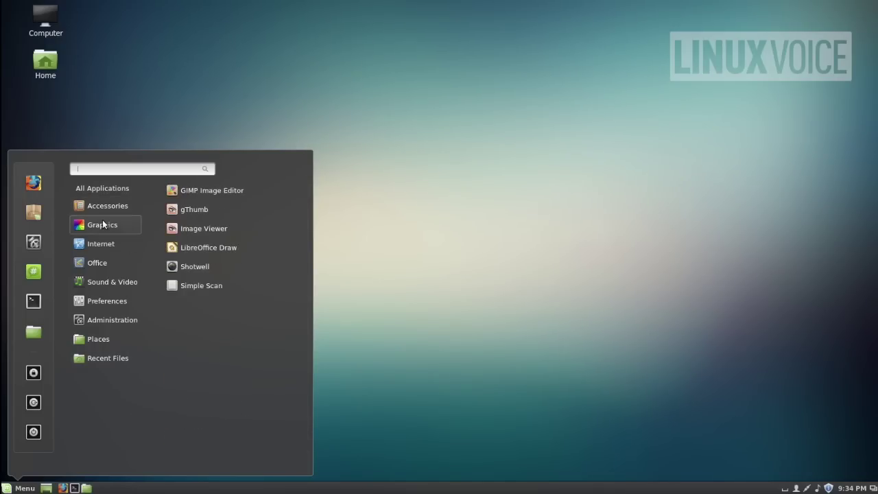
click(204, 272)
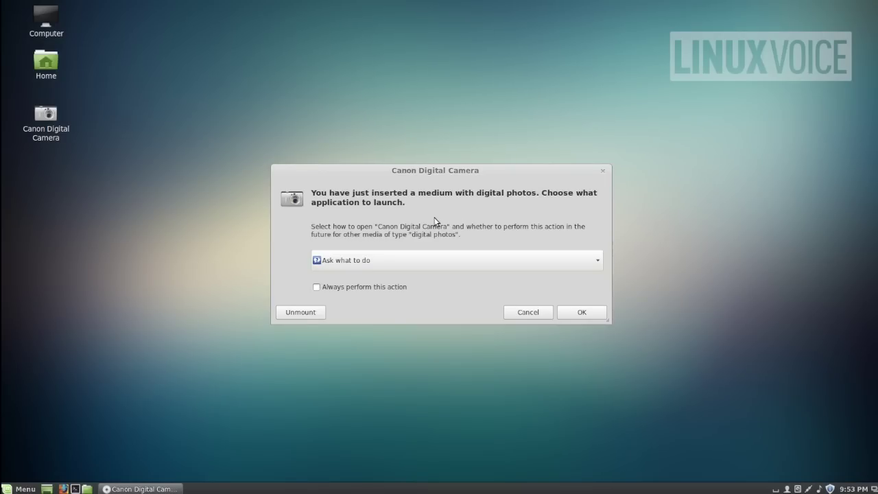
Choose Shotwell as the application to open the Canon Digital Camera's photos
click(459, 272)
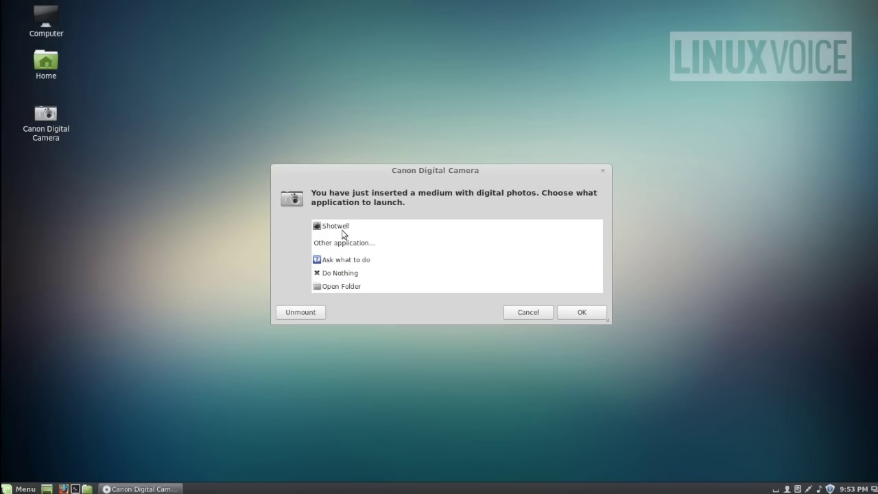
click(335, 228)
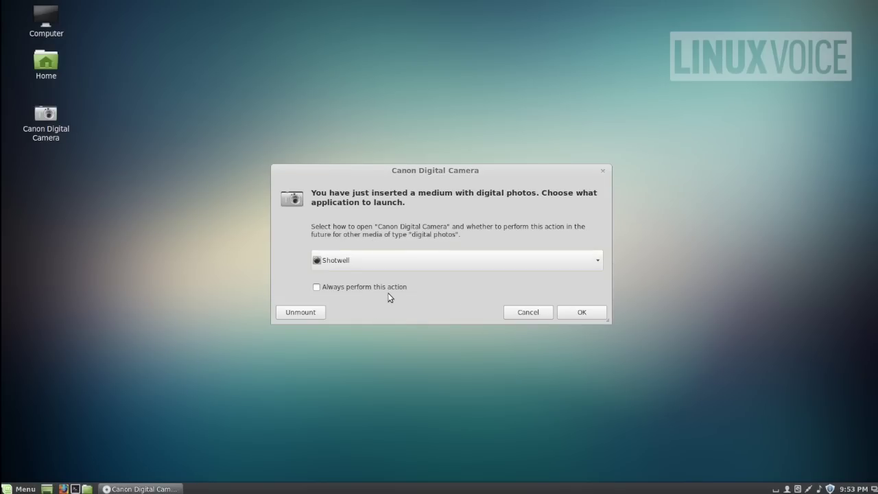
click(582, 312)
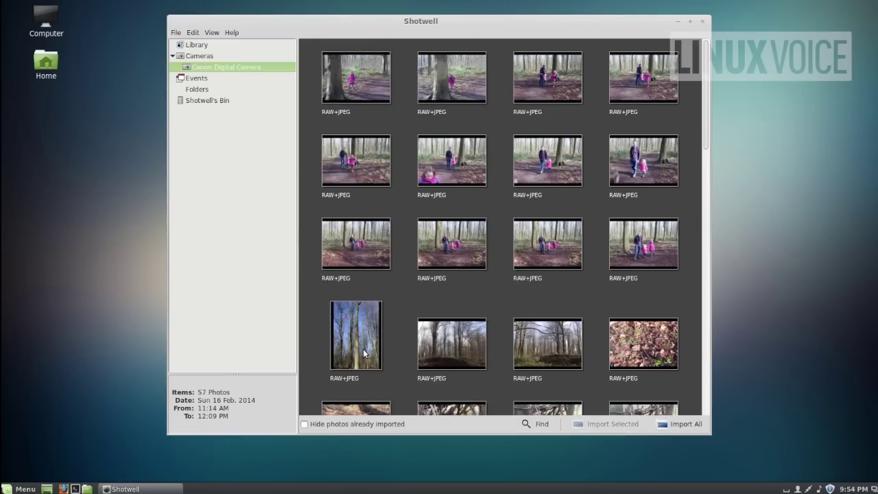
Select the tall-trees portrait through the third woodland photo and import only those three
scroll(363, 348, down, 1)
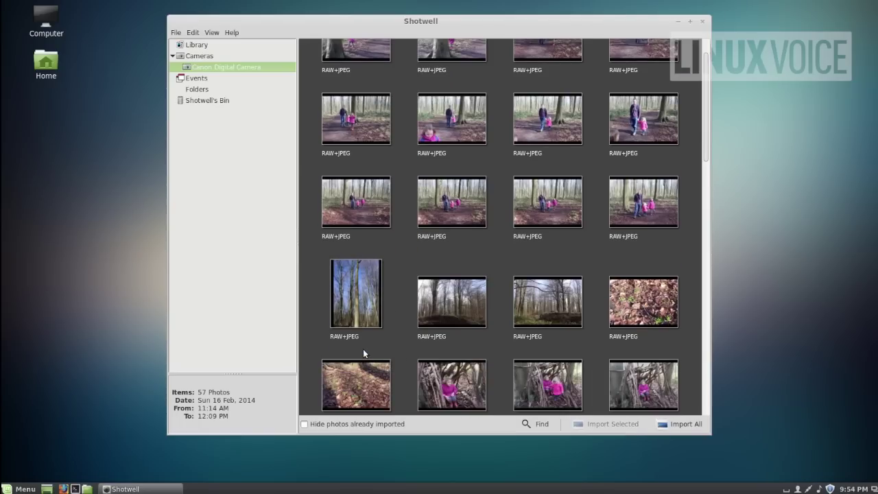
click(362, 312)
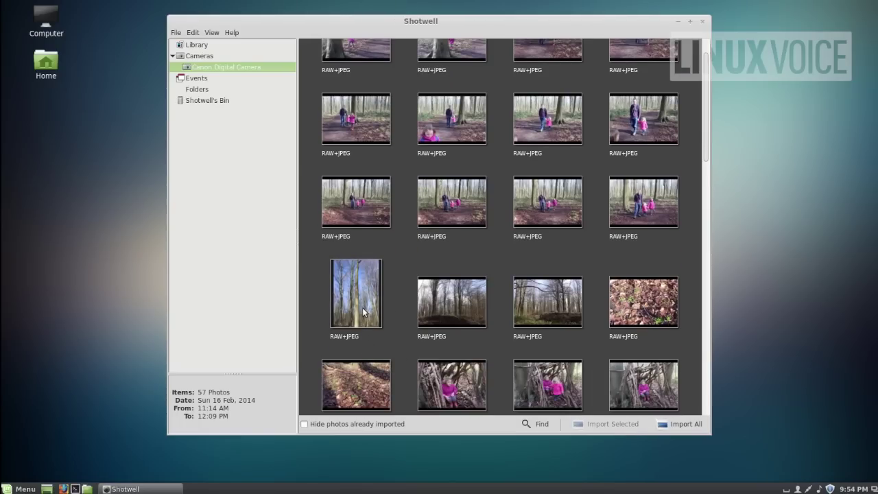
shift+click(533, 318)
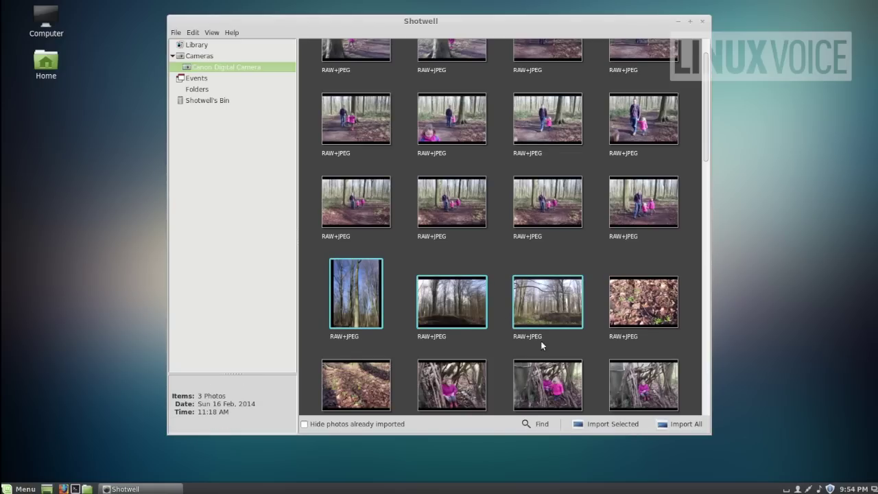
click(607, 423)
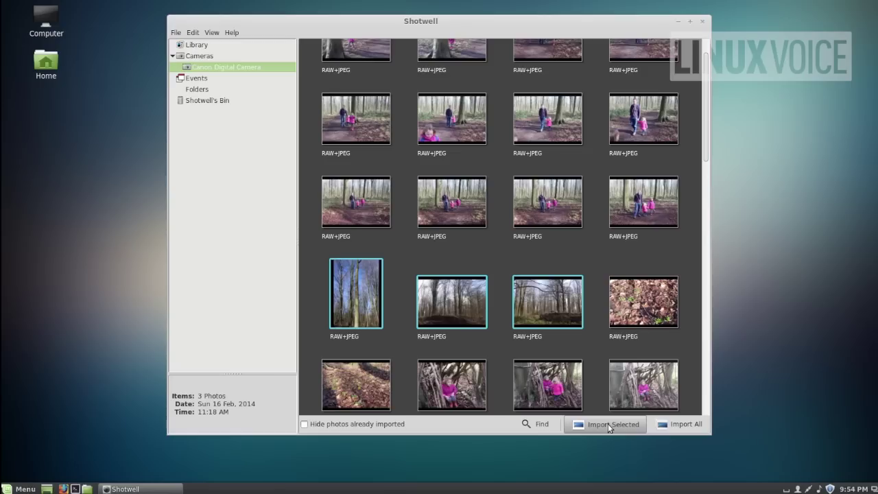
click(608, 424)
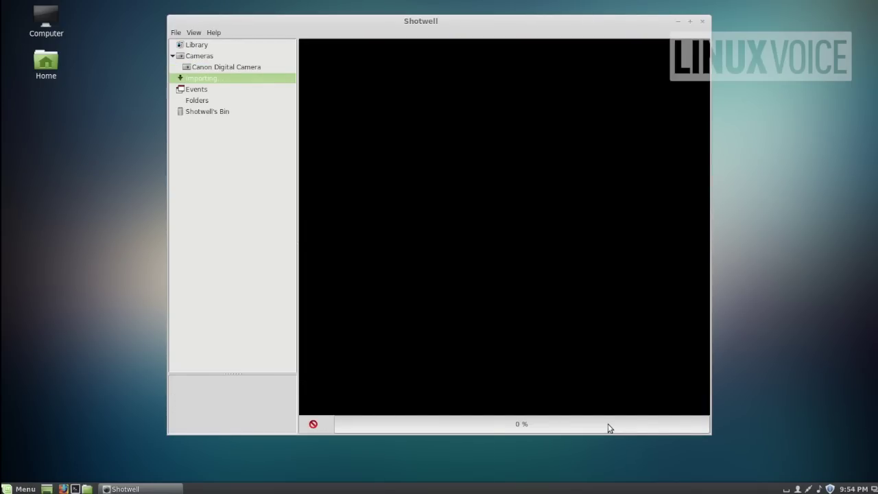
Open Home > Pictures in Nemo as icons, revealing the 2014 folder, then return to Shotwell
click(50, 76)
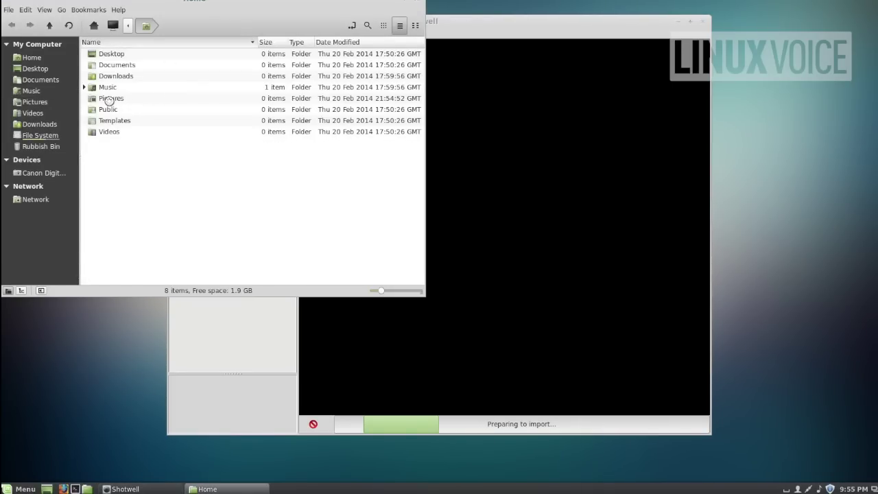
click(109, 101)
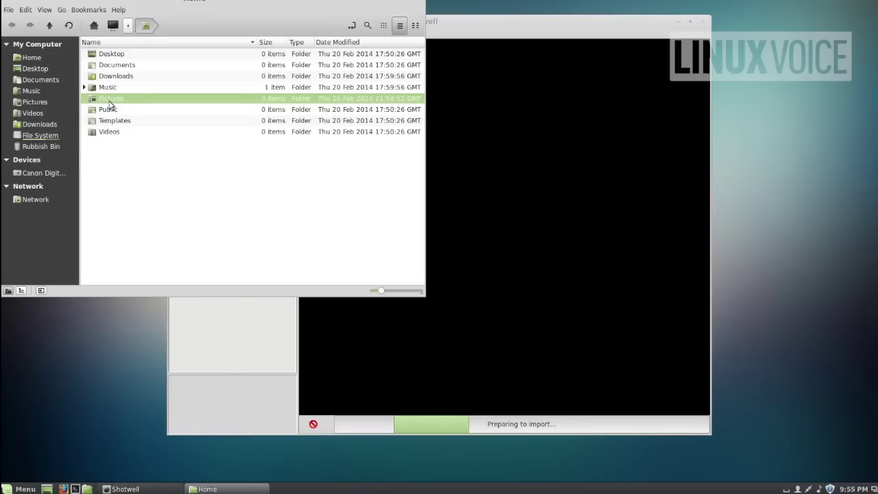
double_click(109, 101)
click(383, 25)
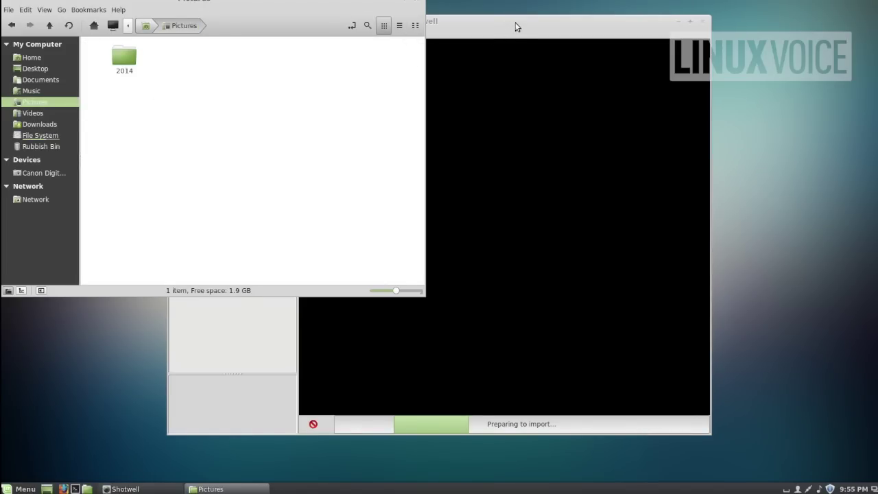
click(516, 26)
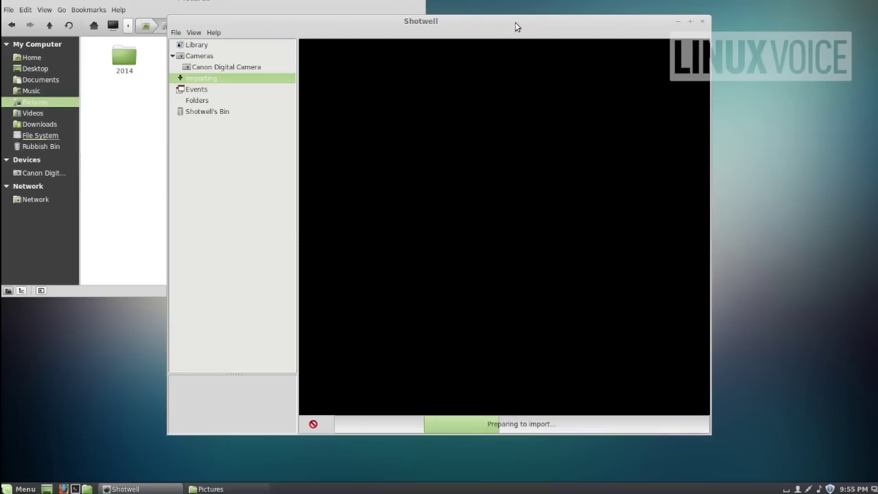
Let the three-photo import run until the Import Complete dialog appears
click(118, 395)
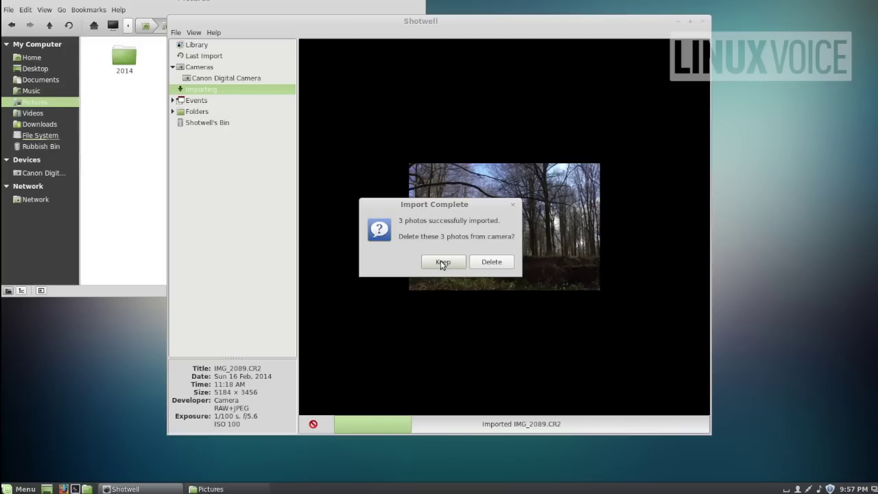
Keep the photos on the camera, close Nemo, and open IMG_2089.CR2 from Last Import
click(442, 264)
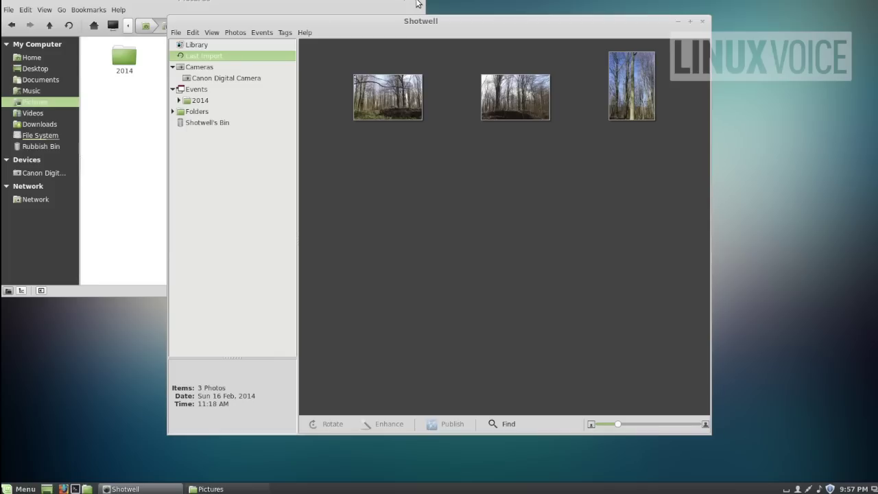
key(ctrl+w)
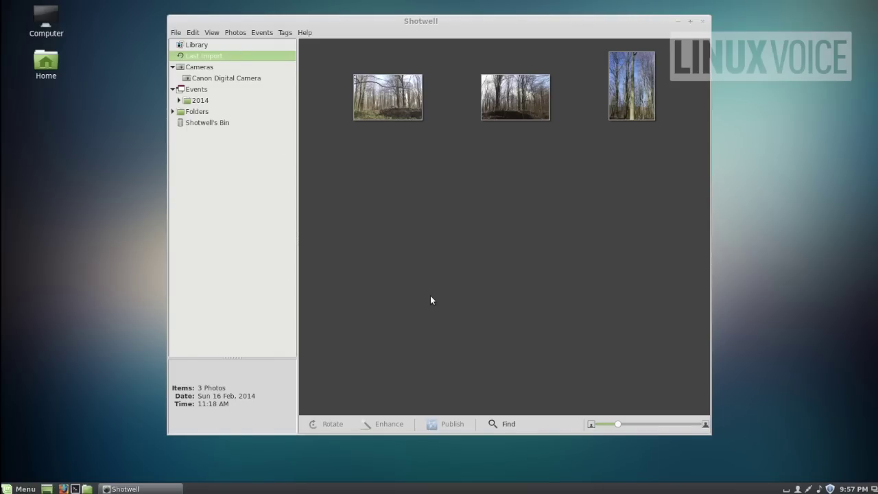
key(Right)
key(Return)
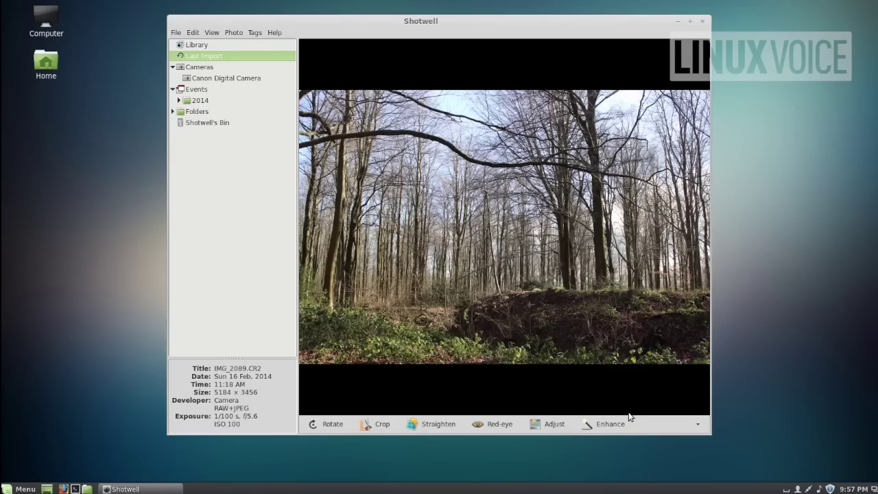
click(537, 425)
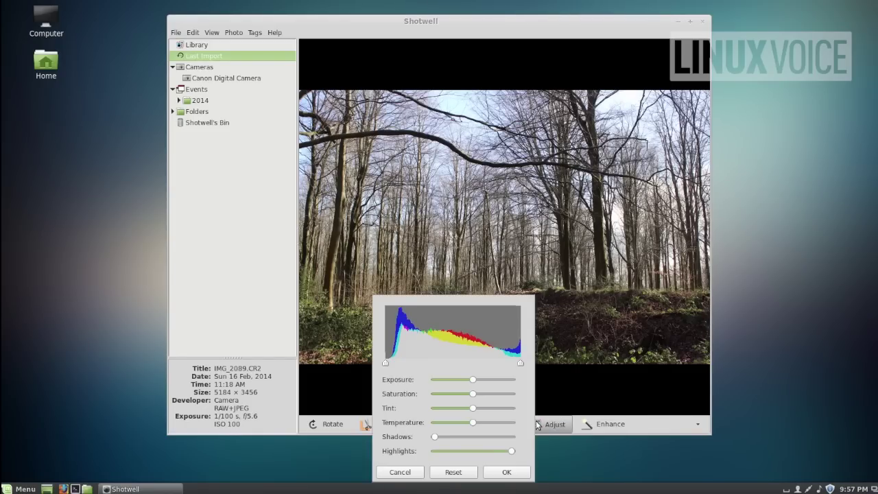
click(506, 472)
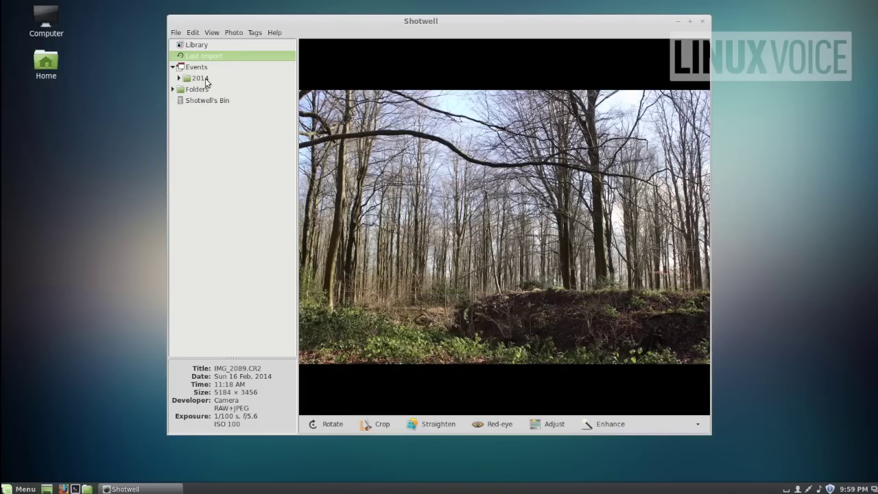
Expand Events > 2014 > February to reveal the Sun 16 Feb, 2014 event
click(206, 81)
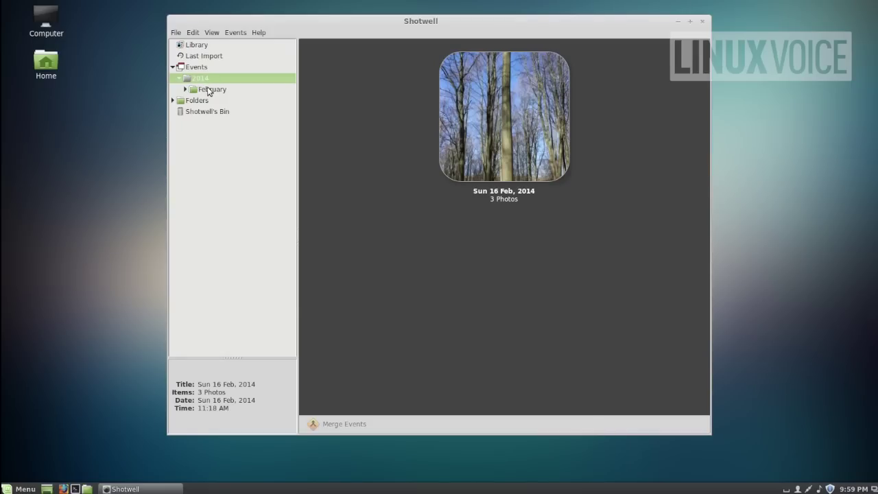
click(209, 90)
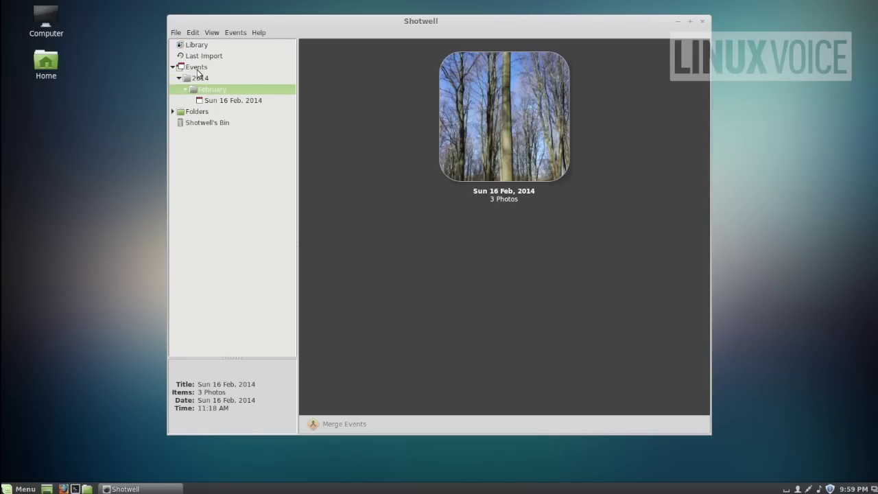
click(197, 68)
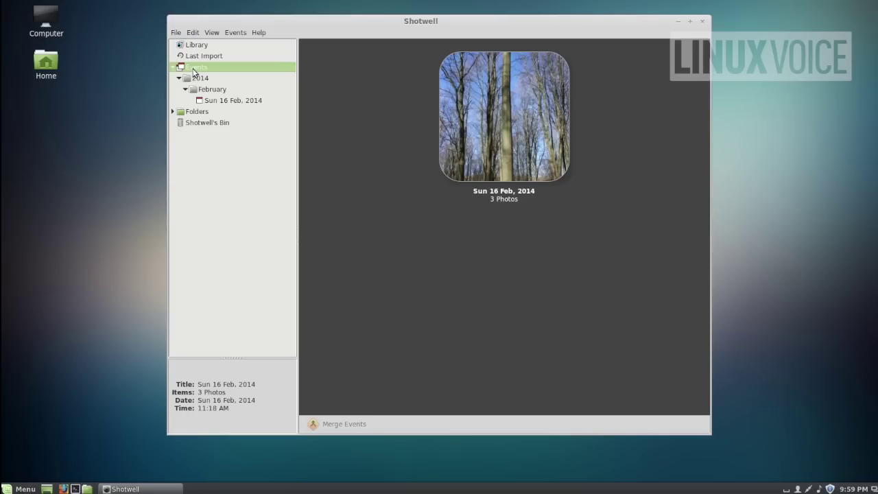
Glance through the View and Events menus, then close Shotwell
click(218, 34)
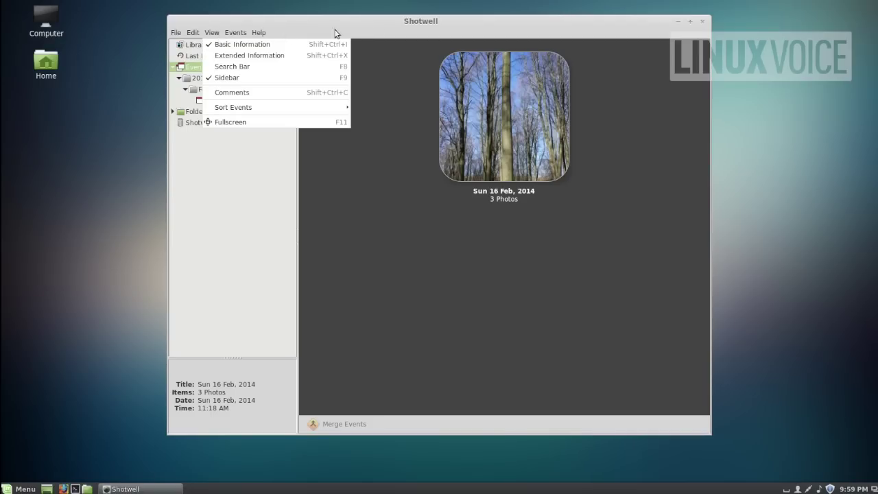
key(Right)
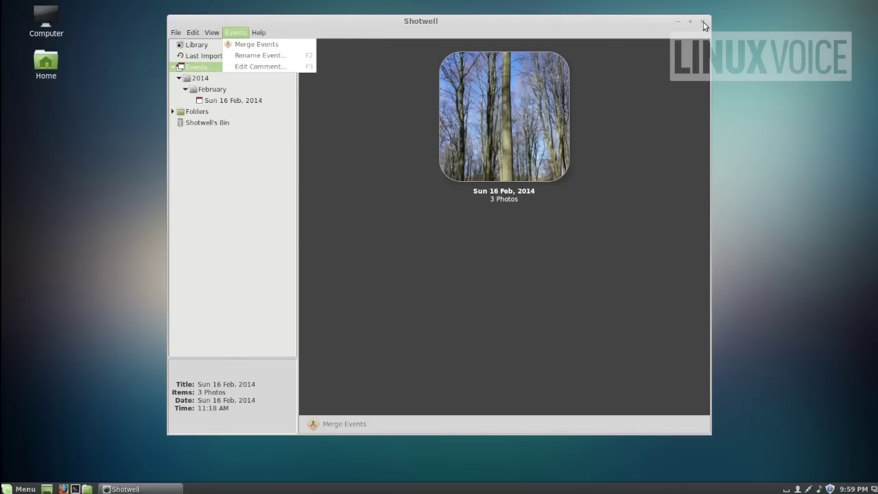
click(703, 22)
click(703, 22)
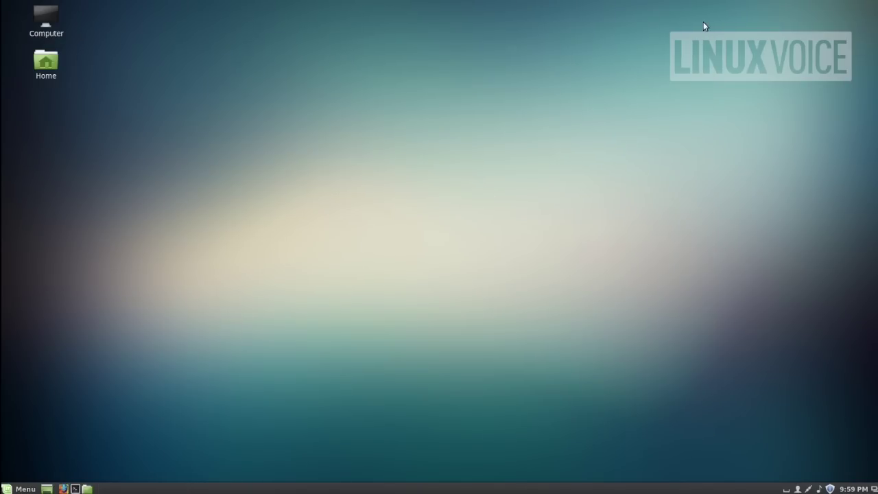